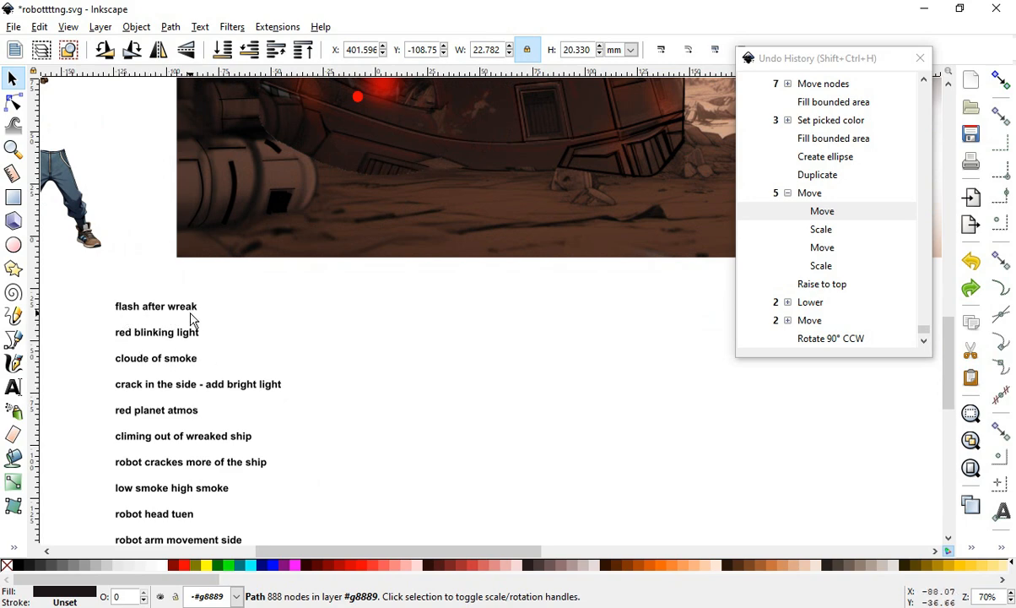
# - Move the wrecked-ship hull cutout onto the red-planet background image
pyautogui.scroll(-3, 245, 426)
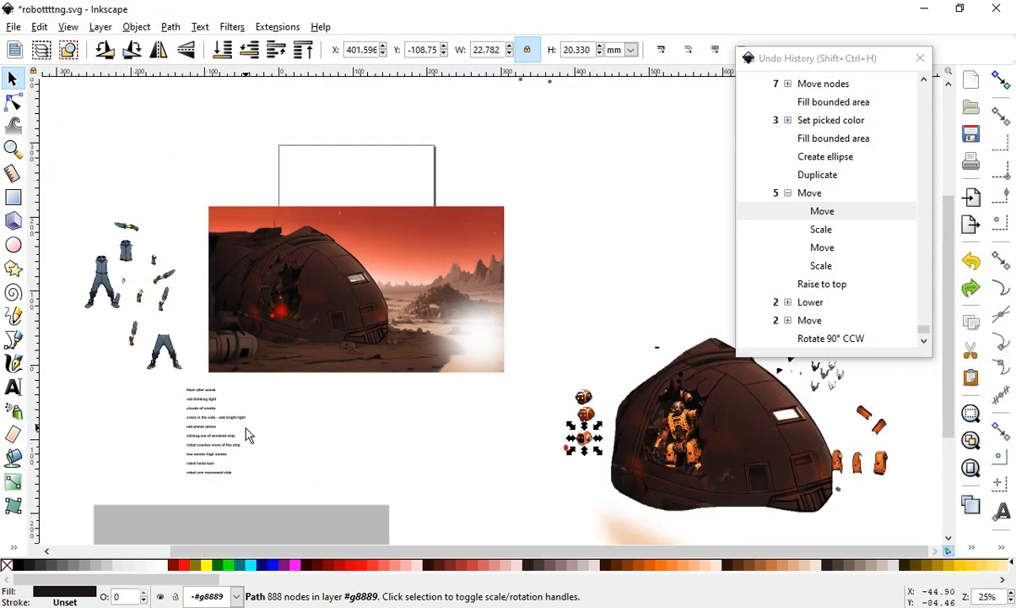
pyautogui.scroll(3, 306, 291)
pyautogui.scroll(-2, 387, 279)
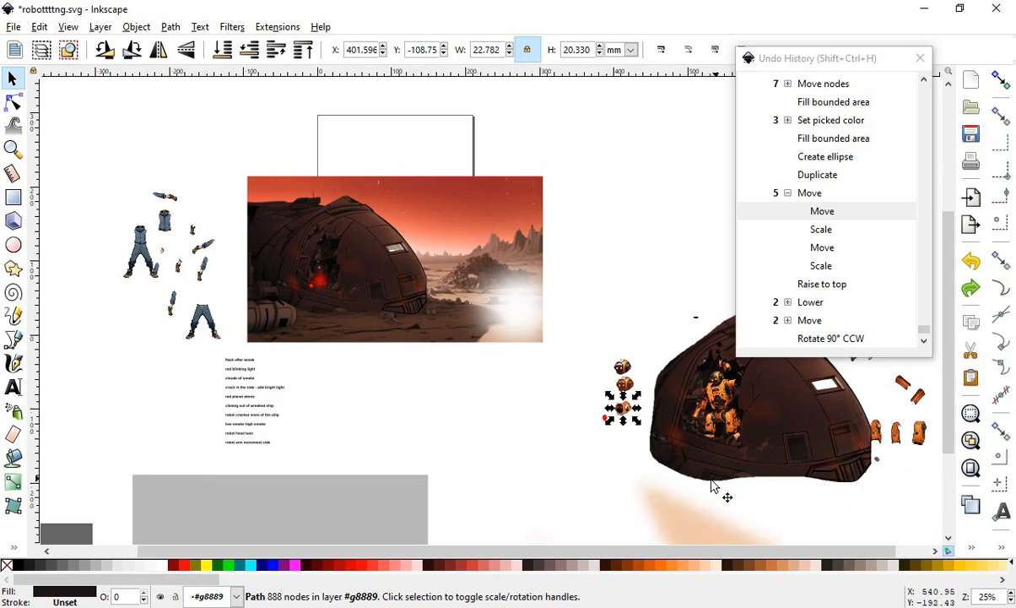
pyautogui.click(797, 448)
pyautogui.moveTo(795, 410); pyautogui.dragTo(560, 303)
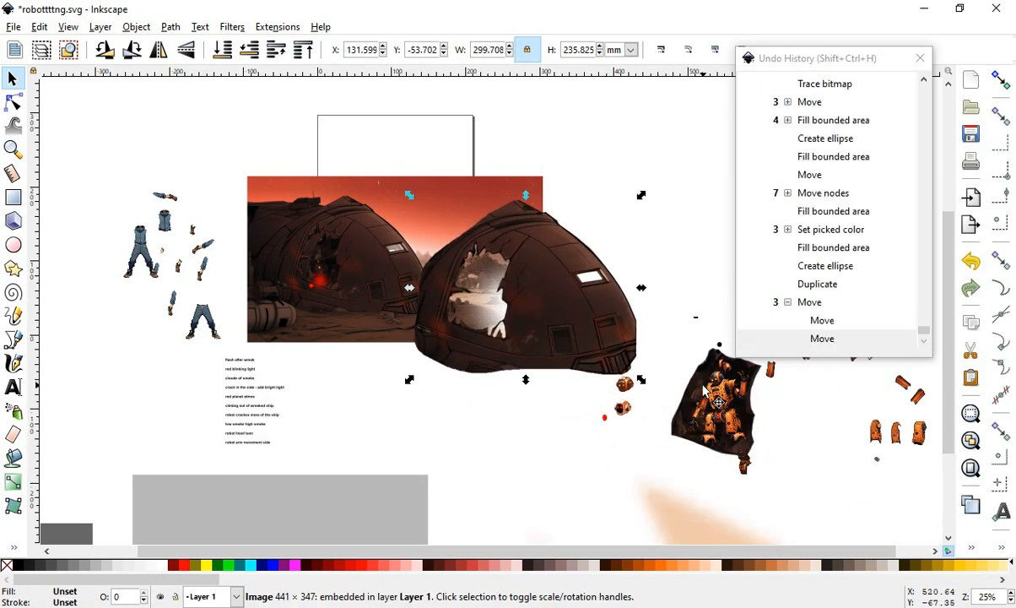
# - Move the dark inner hull piece aside and position the hull over the ship in the background
pyautogui.moveTo(697, 392); pyautogui.dragTo(334, 388)
pyautogui.scroll(1, 400, 368)
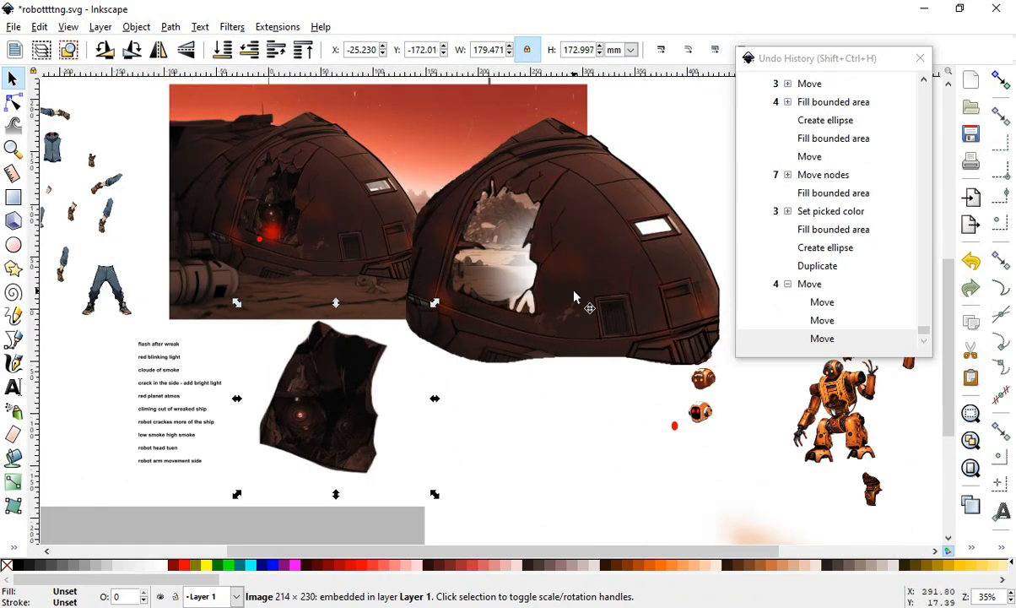
pyautogui.moveTo(636, 276); pyautogui.dragTo(411, 241)
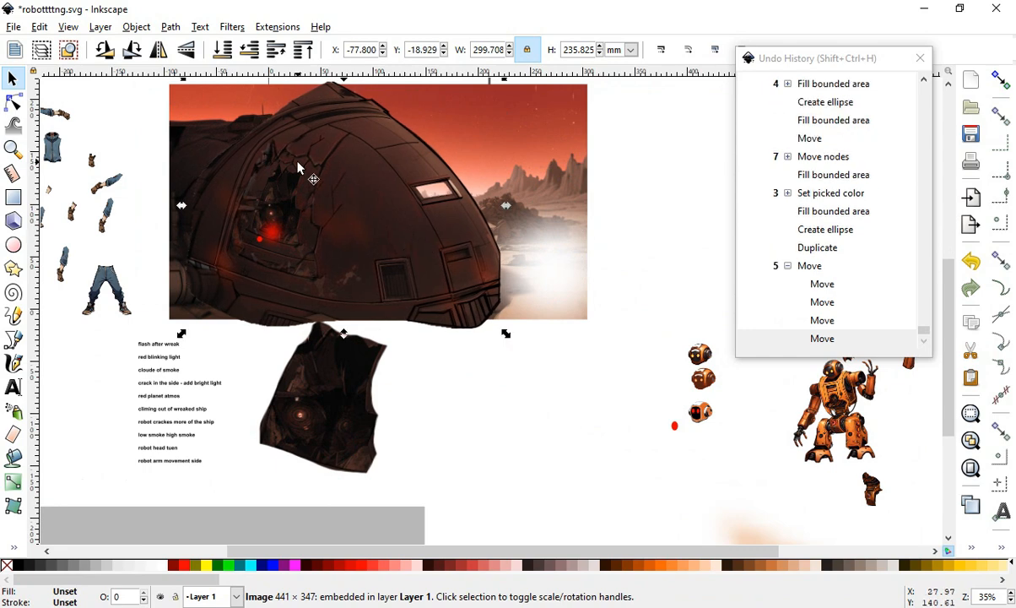
# - Place the inner piece into the hull's opening and raise it to the top of the stack
pyautogui.moveTo(338, 405); pyautogui.dragTo(321, 252)
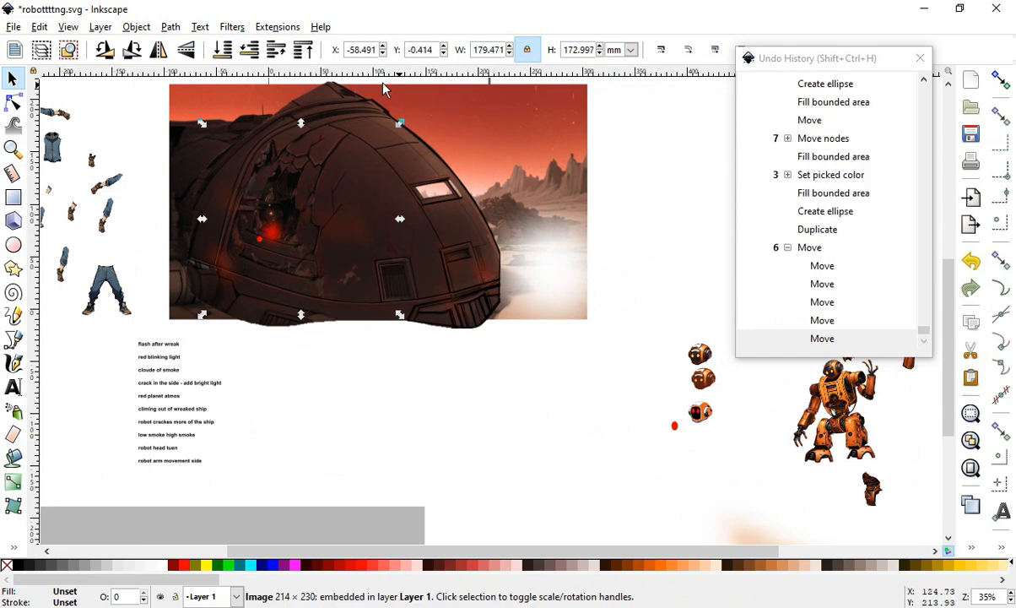
pyautogui.click(302, 49)
pyautogui.moveTo(302, 219)
pyautogui.mouseDown()
pyautogui.moveTo(267, 220)
pyautogui.moveTo(298, 222)
pyautogui.moveTo(286, 216)
pyautogui.mouseUp()
# - Move the inner piece and the hull off the background, setting them side by side below it
pyautogui.scroll(2, 281, 219)
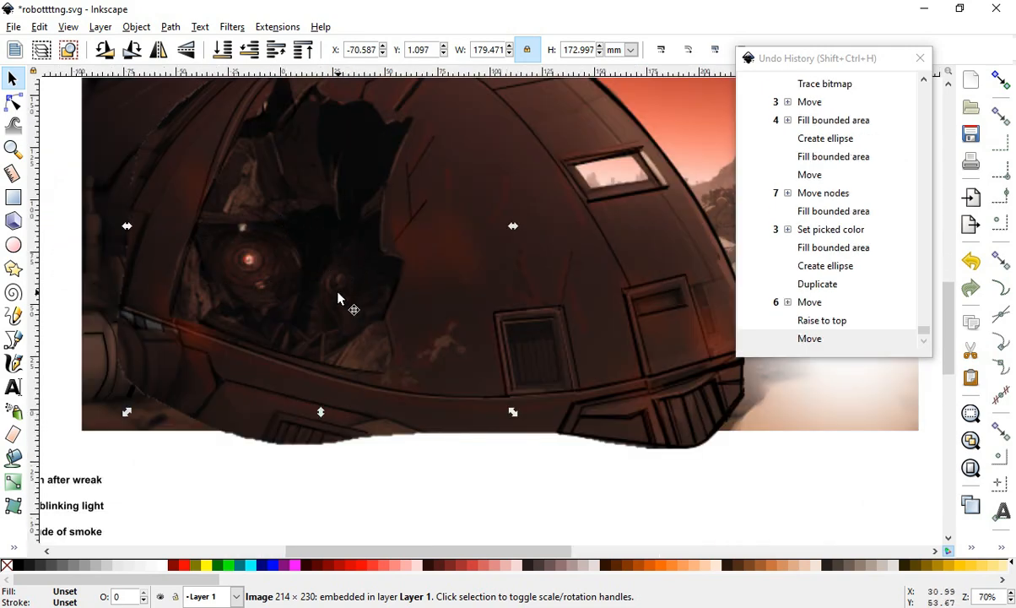
pyautogui.scroll(-2, 338, 298)
pyautogui.moveTo(336, 257); pyautogui.dragTo(405, 410)
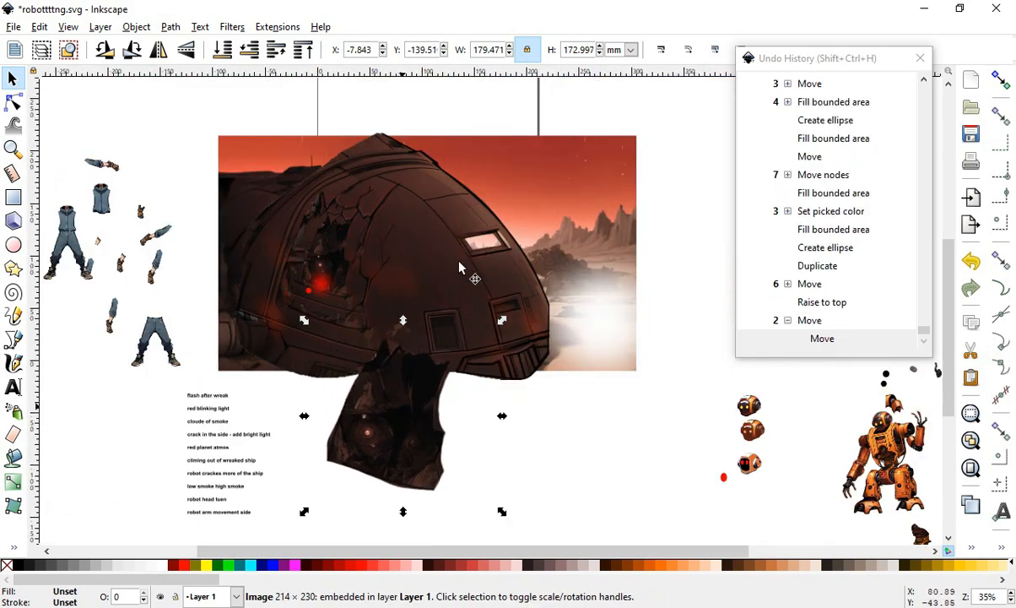
pyautogui.moveTo(402, 272); pyautogui.dragTo(595, 488)
pyautogui.scroll(-2, 454, 490)
pyautogui.scroll(1, 438, 321)
pyautogui.moveTo(289, 379); pyautogui.dragTo(253, 479)
pyautogui.moveTo(342, 279); pyautogui.dragTo(335, 337)
# - Move the large gray rectangle up behind the background image, aligned with the scene
pyautogui.scroll(3, 235, 265)
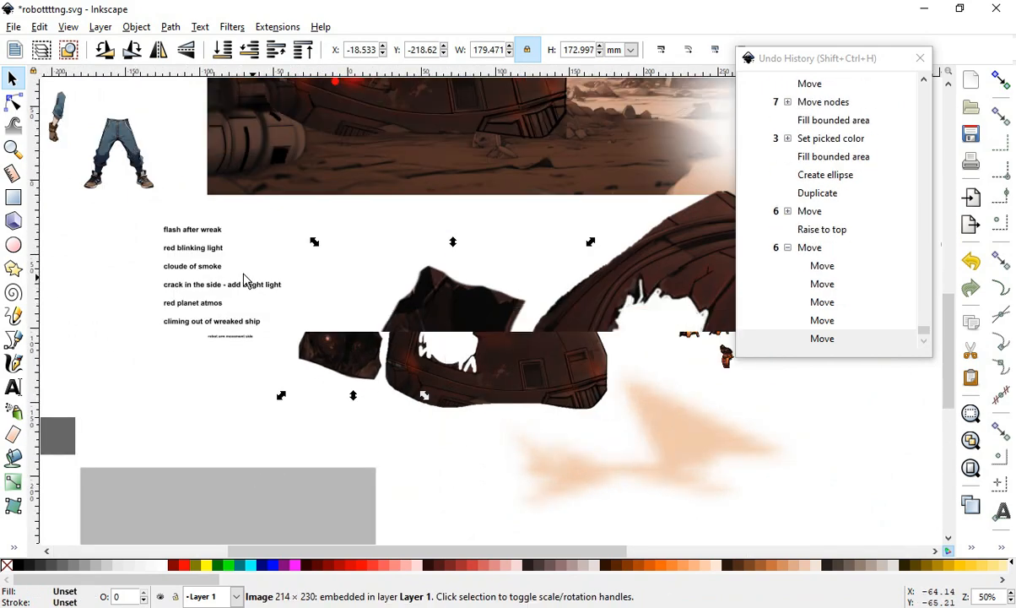
pyautogui.scroll(-4, 147, 228)
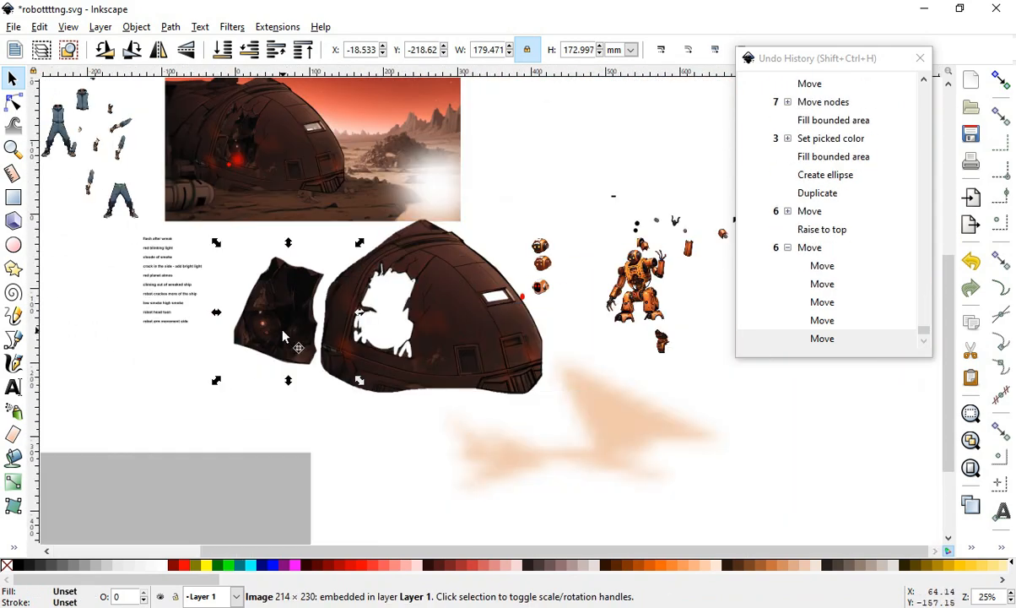
pyautogui.scroll(2, 283, 329)
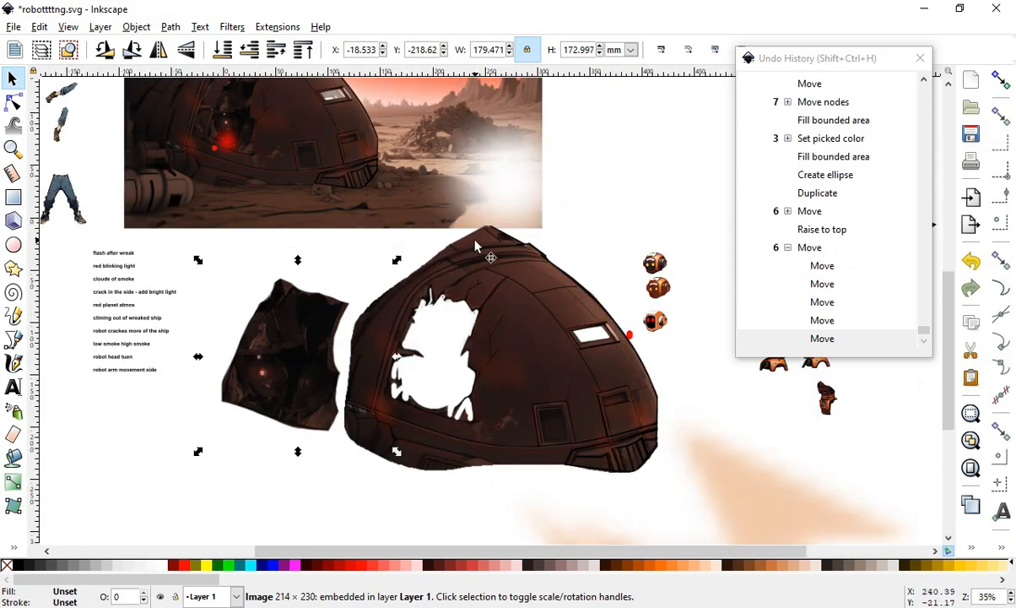
pyautogui.scroll(-2, 475, 246)
pyautogui.scroll(2, 569, 137)
pyautogui.scroll(-2, 430, 327)
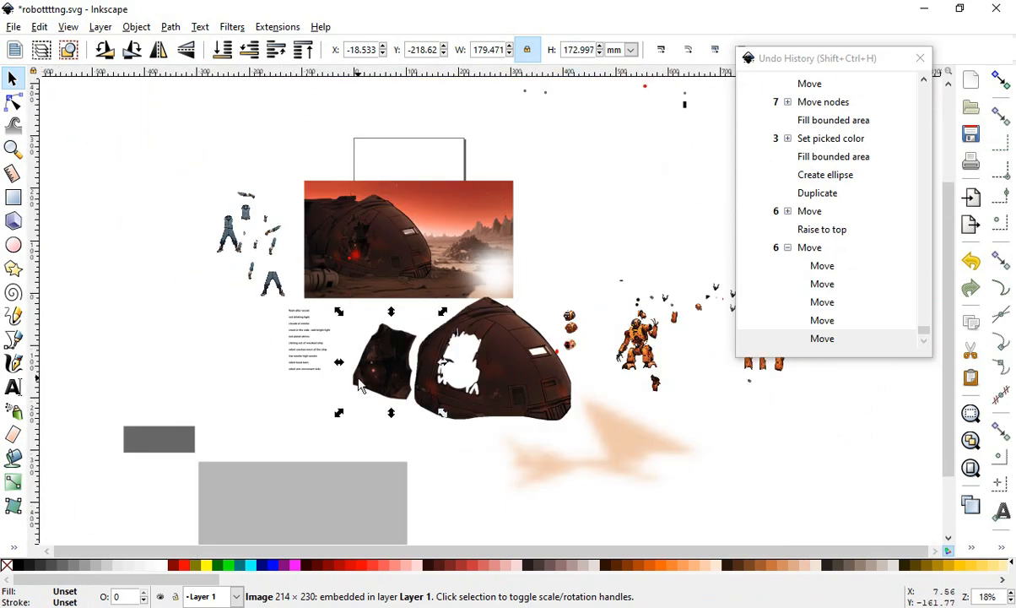
pyautogui.moveTo(498, 285); pyautogui.dragTo(503, 358)
pyautogui.moveTo(293, 526); pyautogui.dragTo(402, 238)
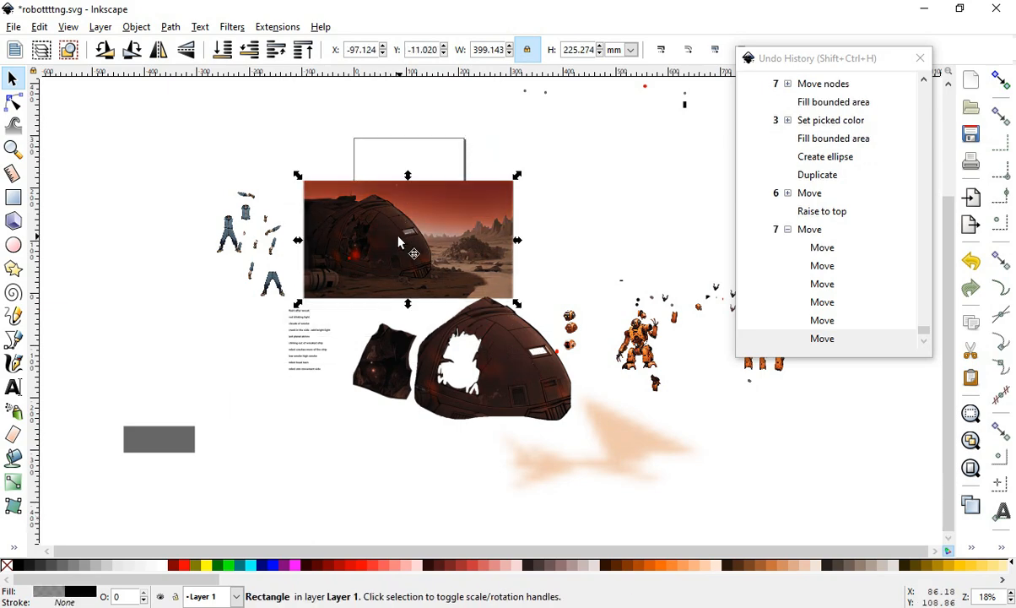
# - Move the hull cutout further down below the background image
pyautogui.scroll(2, 404, 233)
pyautogui.click(651, 362)
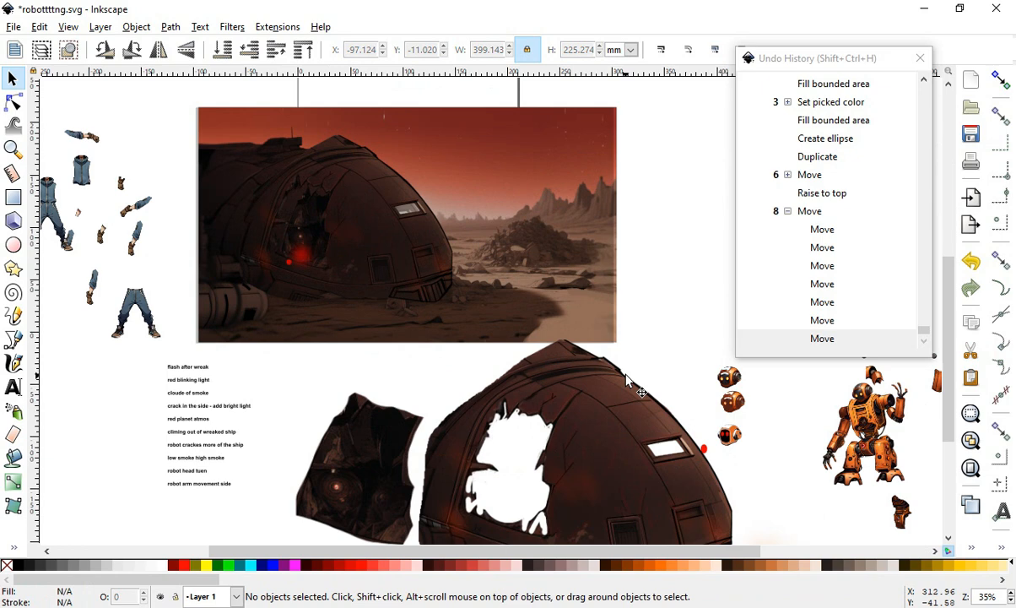
pyautogui.moveTo(651, 390); pyautogui.dragTo(641, 456)
# - Shift the gray rectangle slightly downward relative to the background image
pyautogui.click(596, 372)
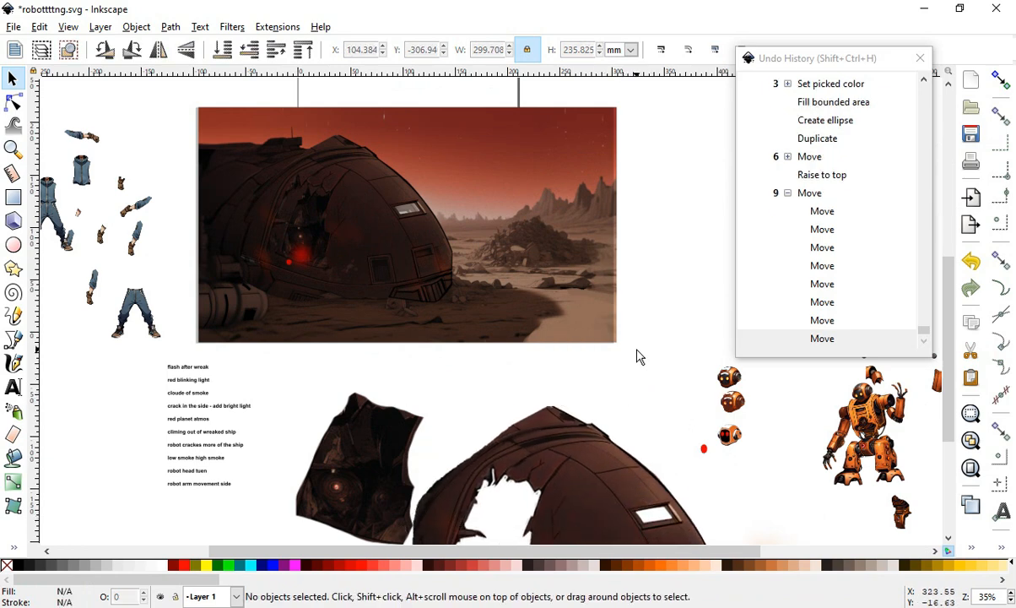
pyautogui.click(582, 339)
pyautogui.moveTo(525, 160); pyautogui.dragTo(520, 182)
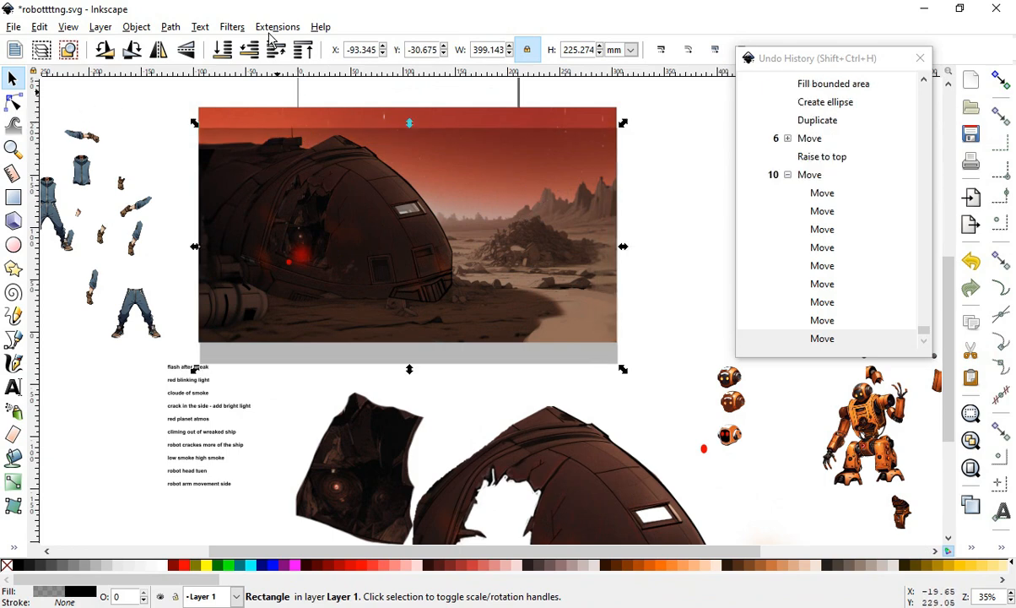
# - Set the rectangle's black fill alpha to 153 in Fill and Stroke
pyautogui.click(137, 28)
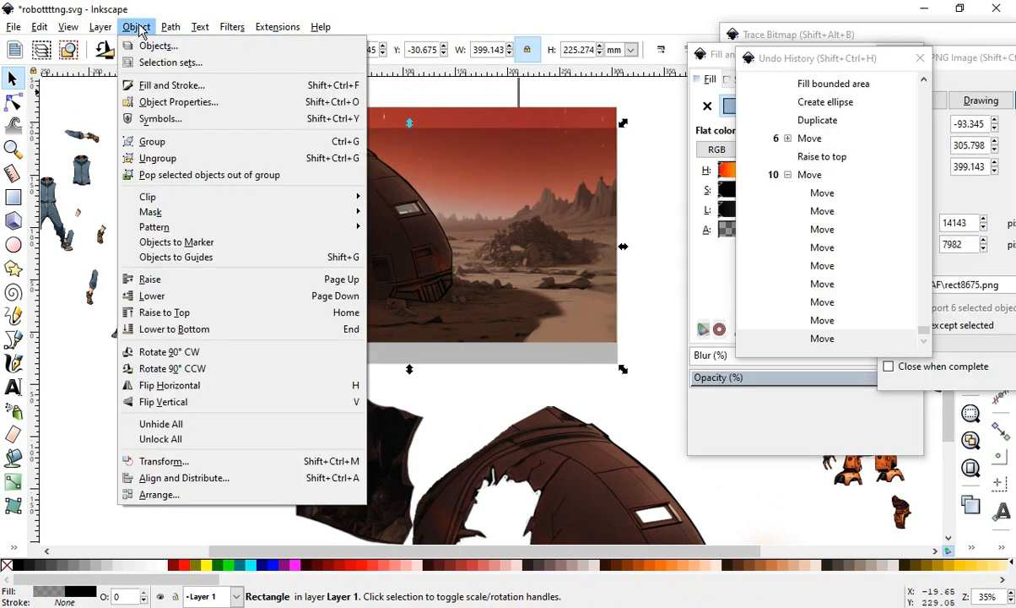
pyautogui.click(717, 269)
pyautogui.click(472, 219)
pyautogui.click(413, 161)
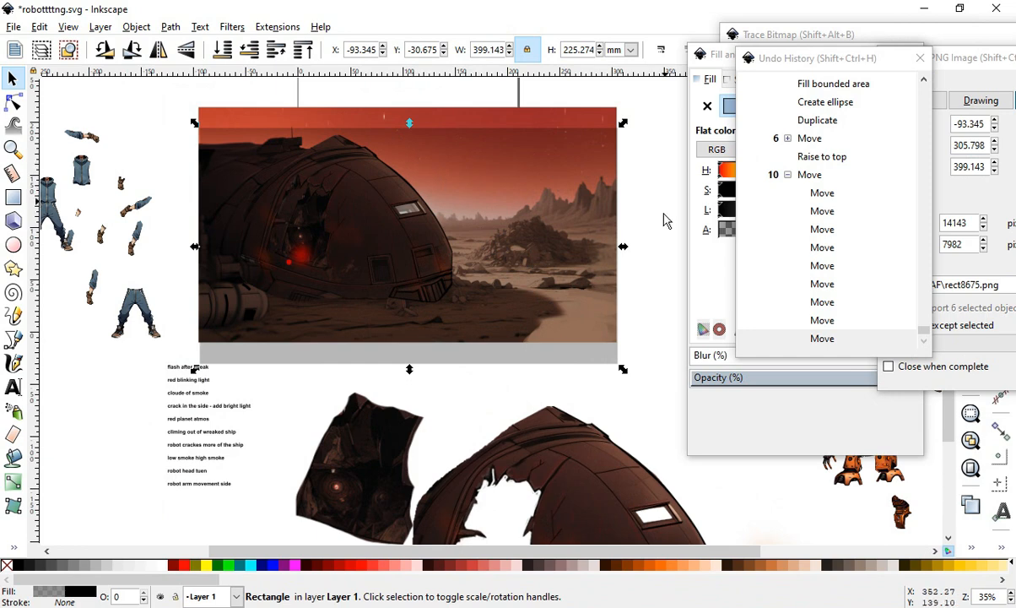
pyautogui.click(706, 66)
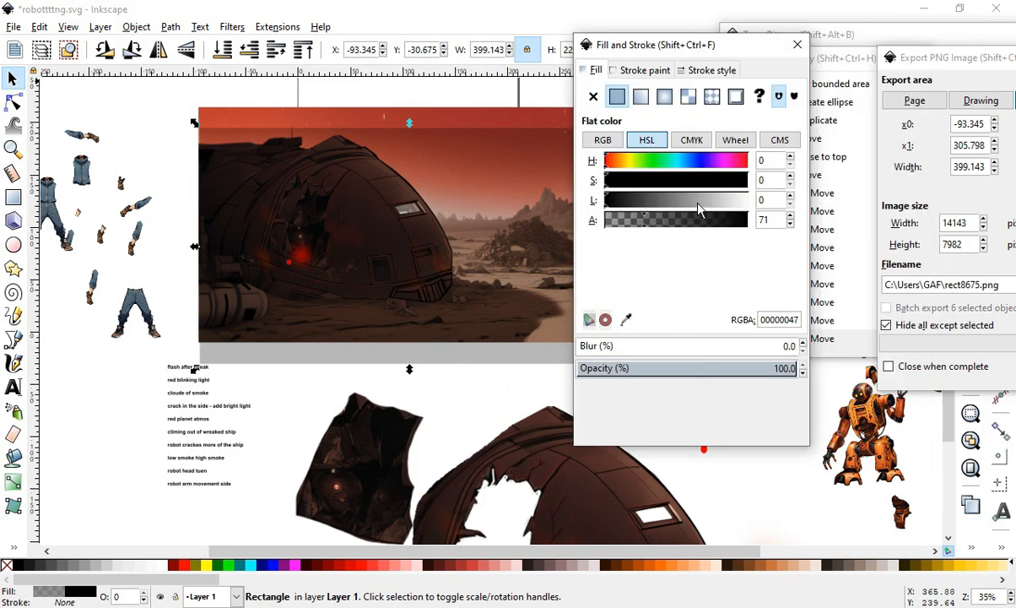
pyautogui.moveTo(657, 224)
pyautogui.mouseDown()
pyautogui.moveTo(703, 226)
pyautogui.moveTo(691, 223)
pyautogui.mouseUp()
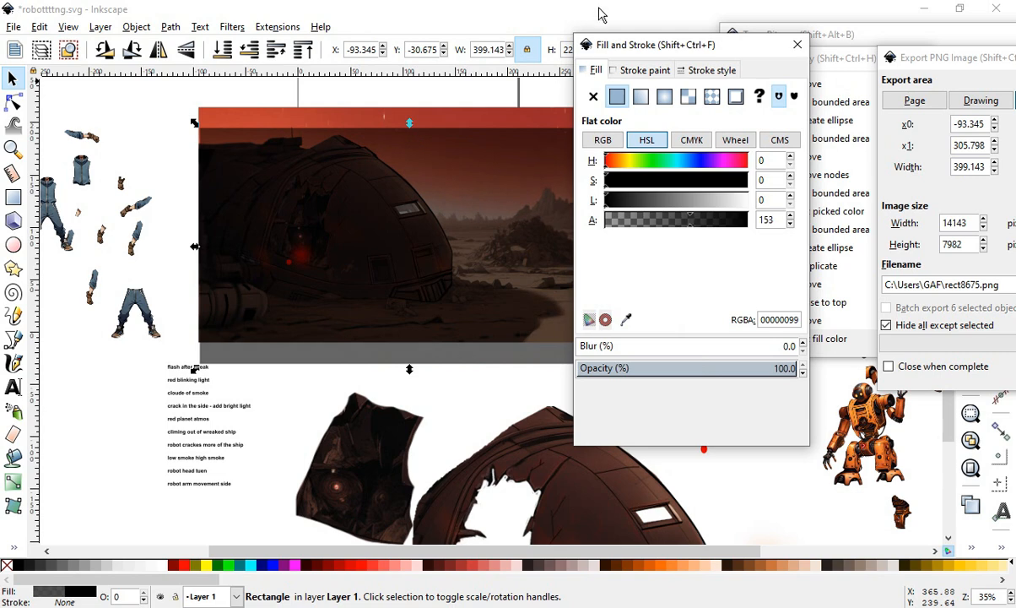
# - Lower the semi-transparent rectangle one level in the stacking order
pyautogui.moveTo(589, 49)
pyautogui.mouseDown()
pyautogui.moveTo(783, 69)
pyautogui.moveTo(747, 68)
pyautogui.mouseUp()
pyautogui.scroll(1, 340, 268)
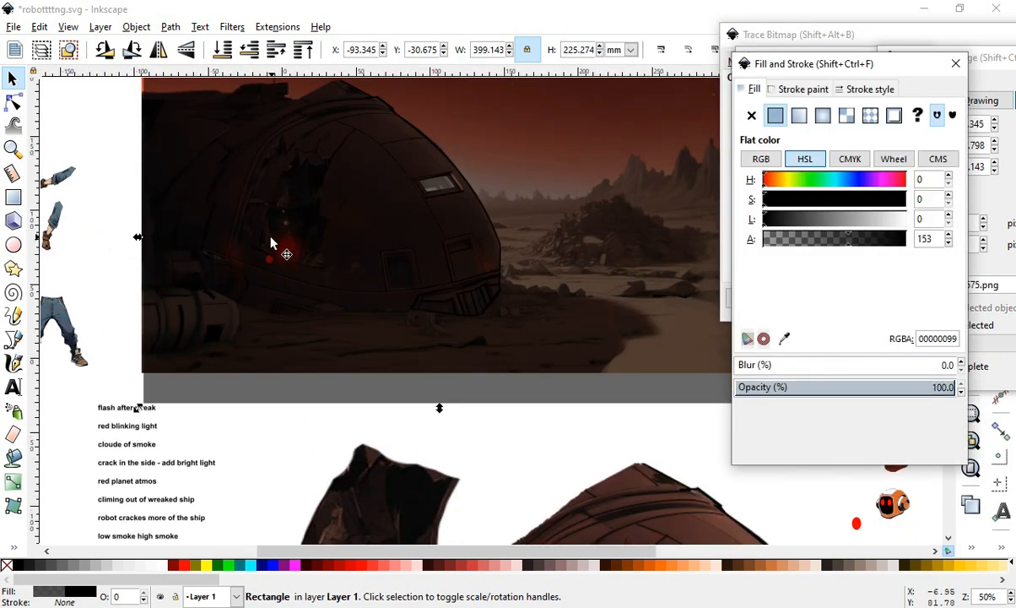
pyautogui.scroll(-1, 340, 290)
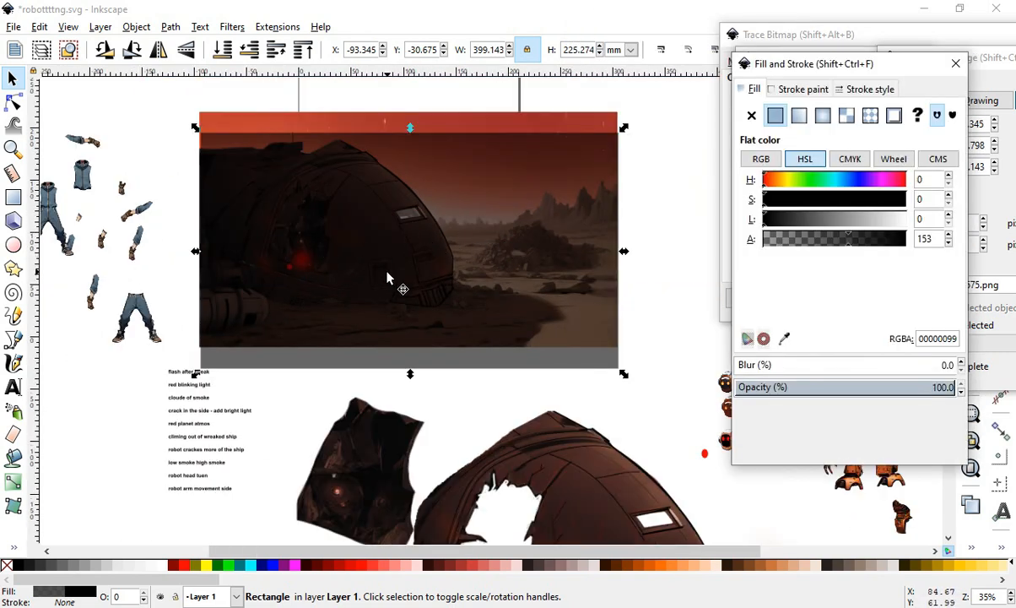
pyautogui.hotkey('shift', 'ctrl', 'h')
pyautogui.click(247, 61)
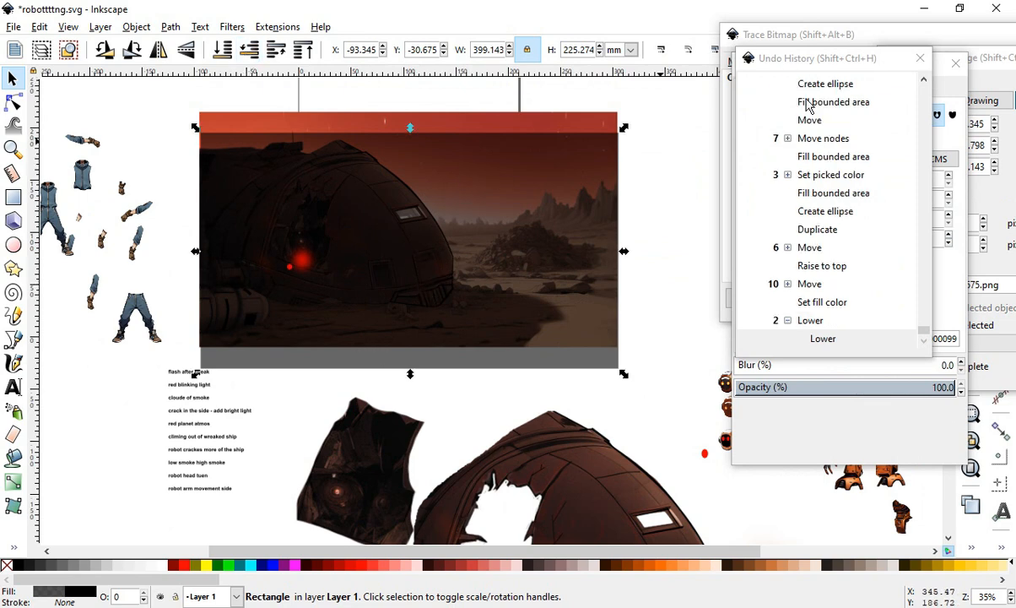
pyautogui.moveTo(799, 39); pyautogui.dragTo(736, 30)
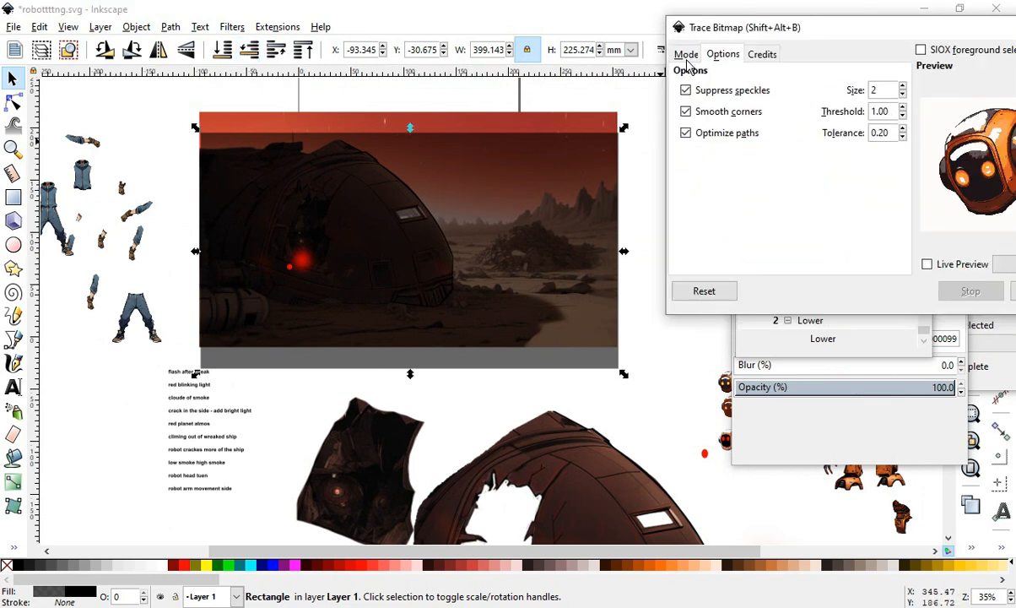
pyautogui.moveTo(847, 32); pyautogui.dragTo(628, 44)
pyautogui.click(851, 39)
pyautogui.moveTo(842, 70); pyautogui.dragTo(927, 227)
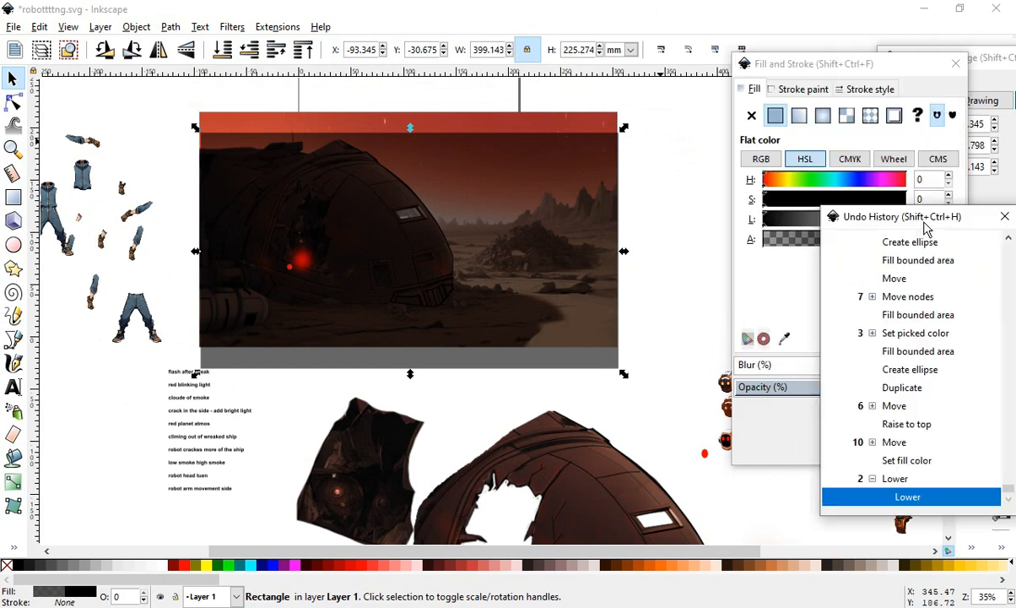
pyautogui.moveTo(795, 74); pyautogui.dragTo(697, 30)
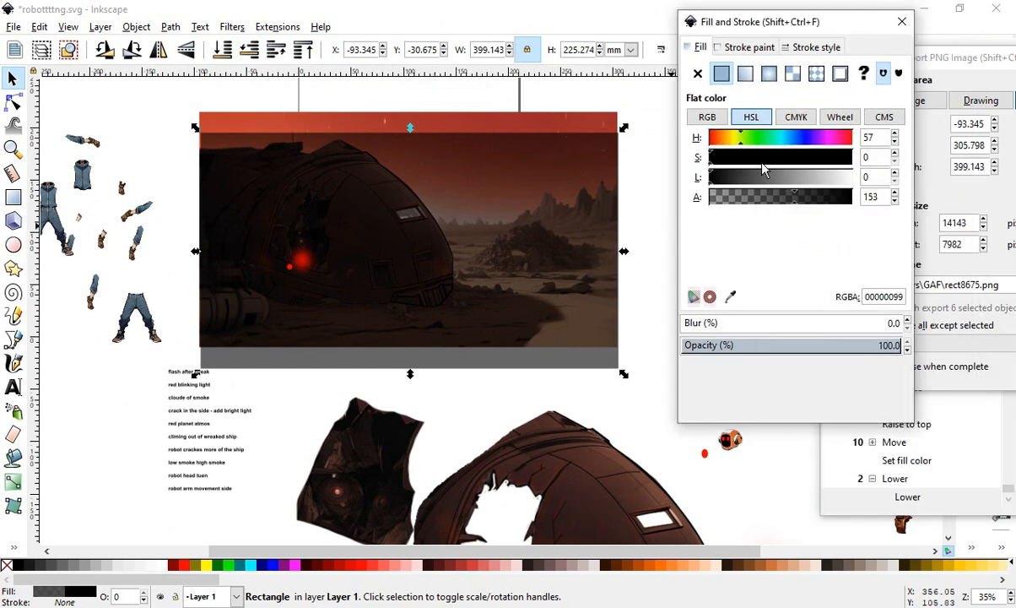
# - Set the rectangle's fill to a dark reddish brown, HSL 16, 144, 12 with alpha 153
pyautogui.moveTo(762, 163)
pyautogui.mouseDown()
pyautogui.moveTo(781, 160)
pyautogui.moveTo(778, 186)
pyautogui.moveTo(723, 186)
pyautogui.mouseUp()
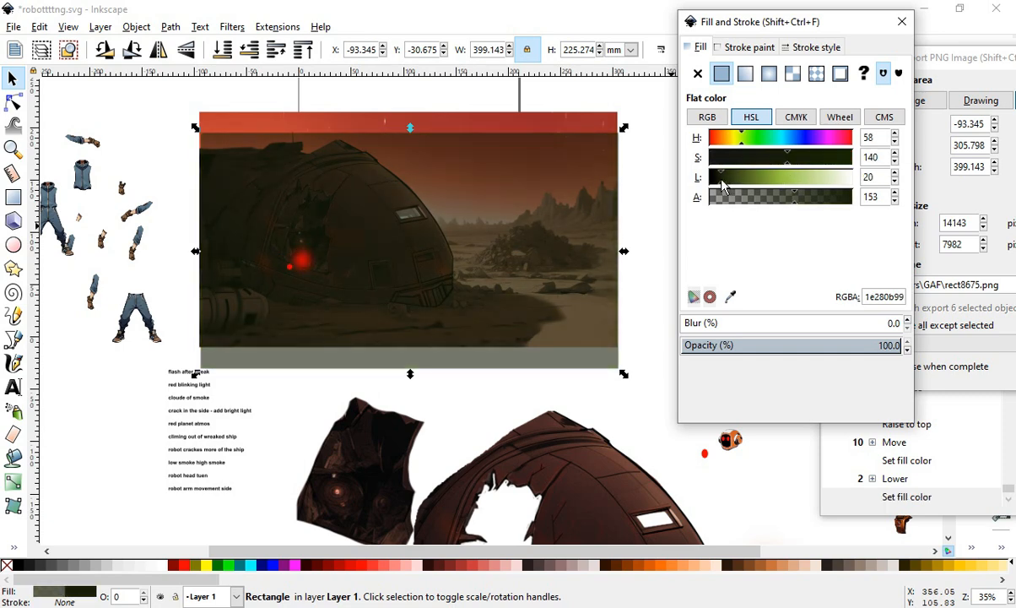
pyautogui.scroll(1, 432, 228)
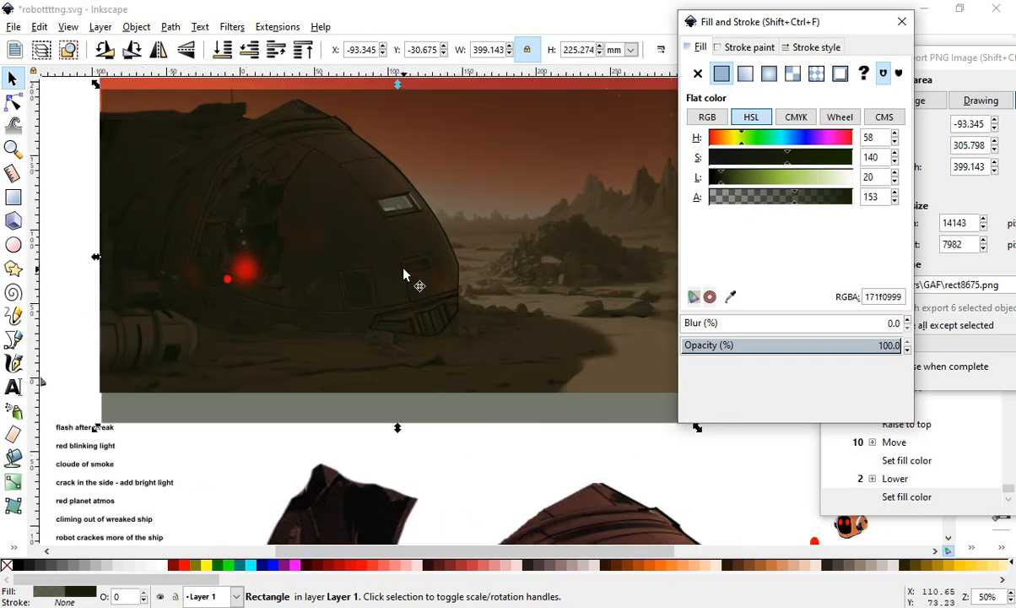
pyautogui.scroll(-1, 325, 211)
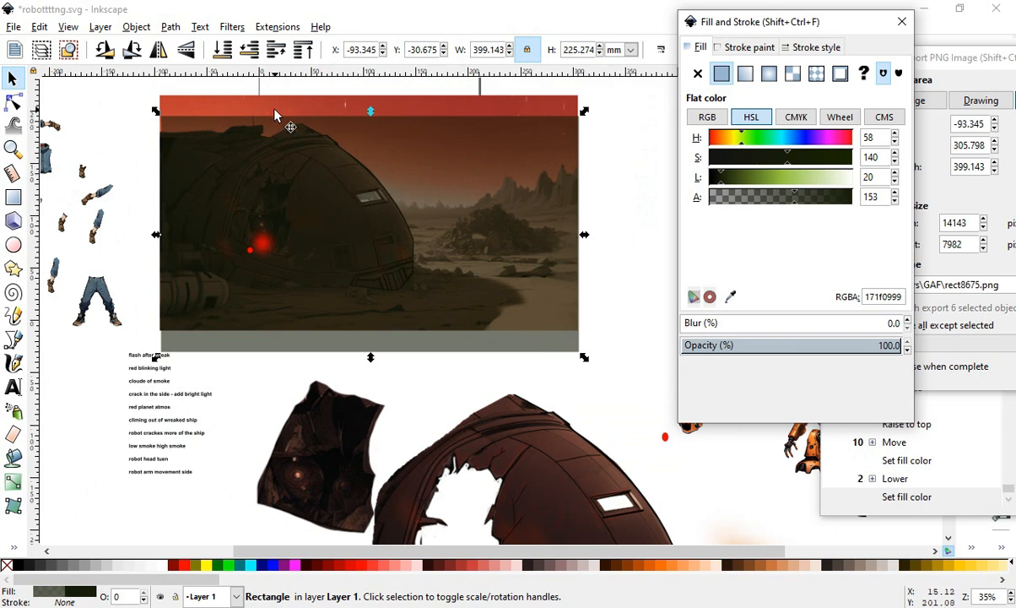
pyautogui.scroll(1, 274, 115)
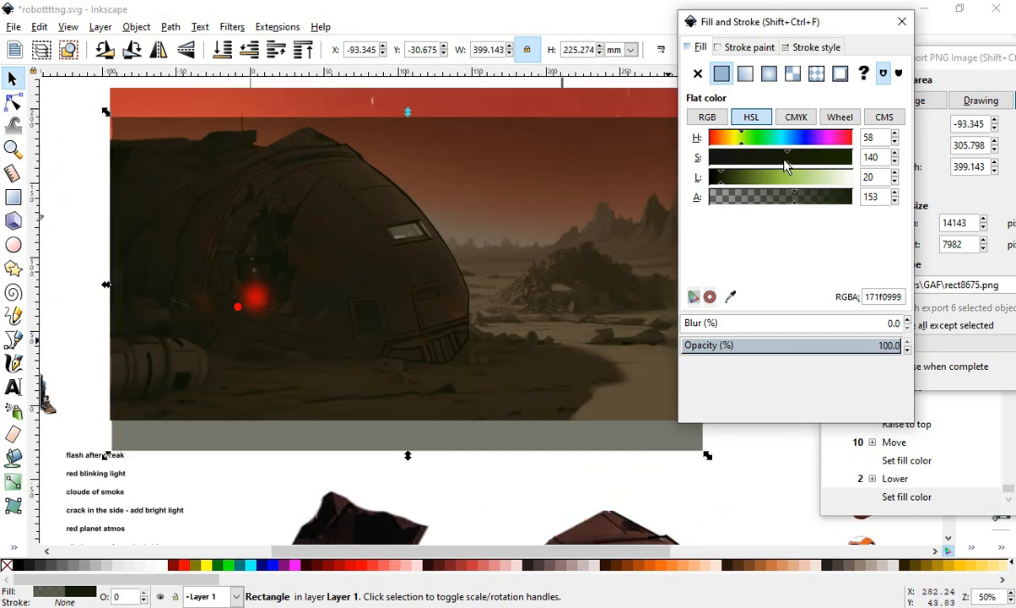
pyautogui.moveTo(734, 139); pyautogui.dragTo(717, 139)
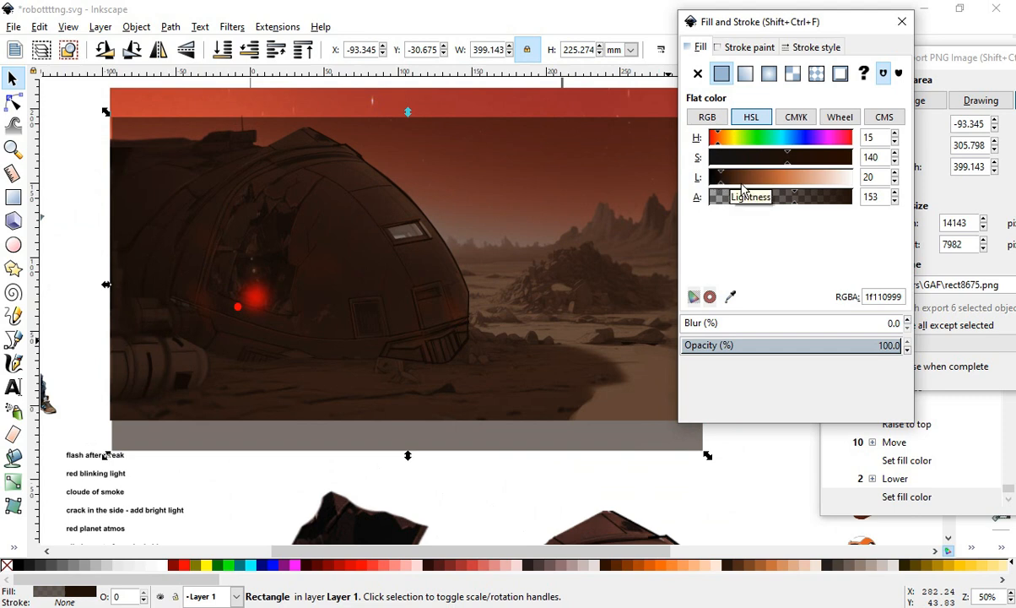
pyautogui.moveTo(742, 179); pyautogui.dragTo(816, 181)
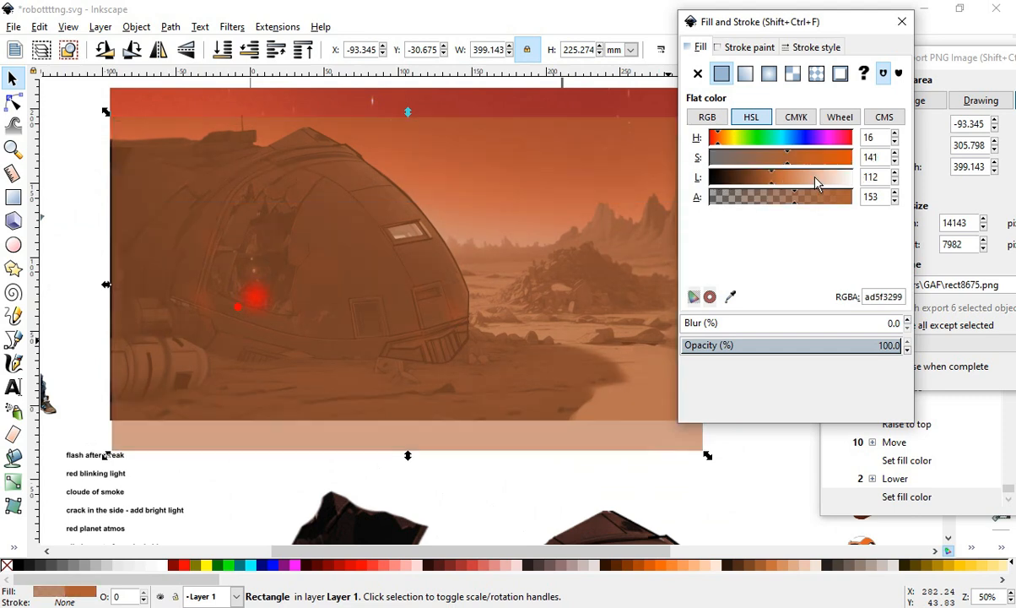
pyautogui.click(718, 178)
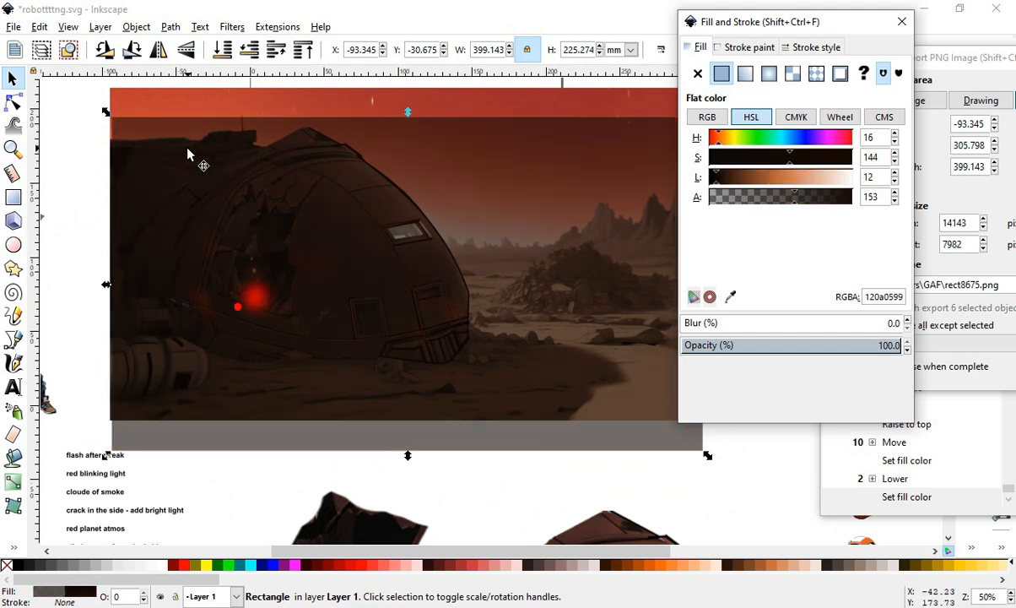
# - Move the tinted rectangle off the background image to its right
pyautogui.keyDown('ctrl'); pyautogui.scroll(-2, 211, 152); pyautogui.keyUp('ctrl')
pyautogui.keyDown('ctrl'); pyautogui.scroll(1, 245, 126); pyautogui.keyUp('ctrl')
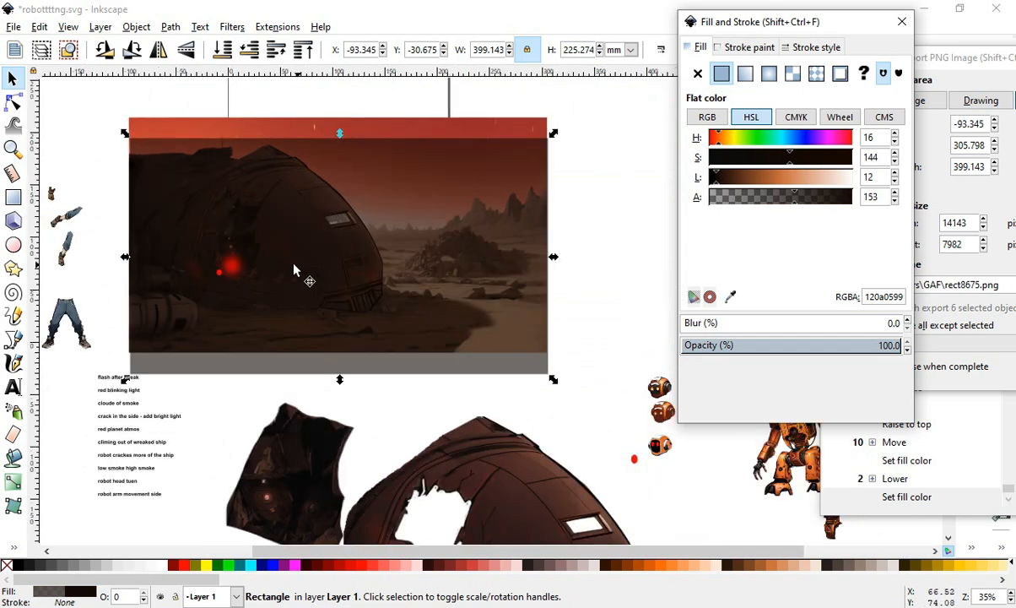
pyautogui.moveTo(421, 201); pyautogui.dragTo(862, 164)
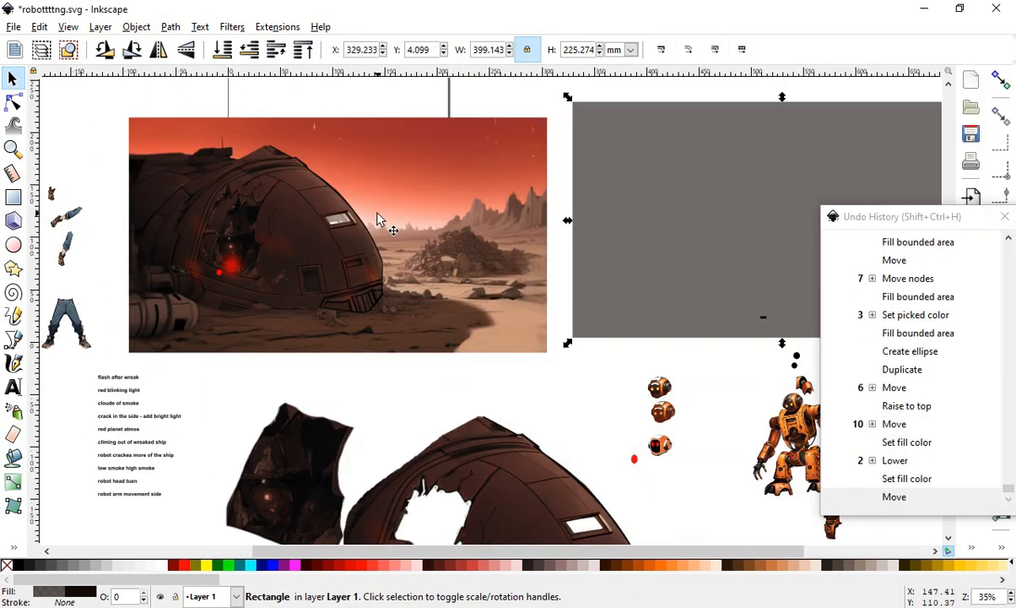
# - Move the tinted rectangle back over the background image
pyautogui.moveTo(698, 242); pyautogui.dragTo(356, 219)
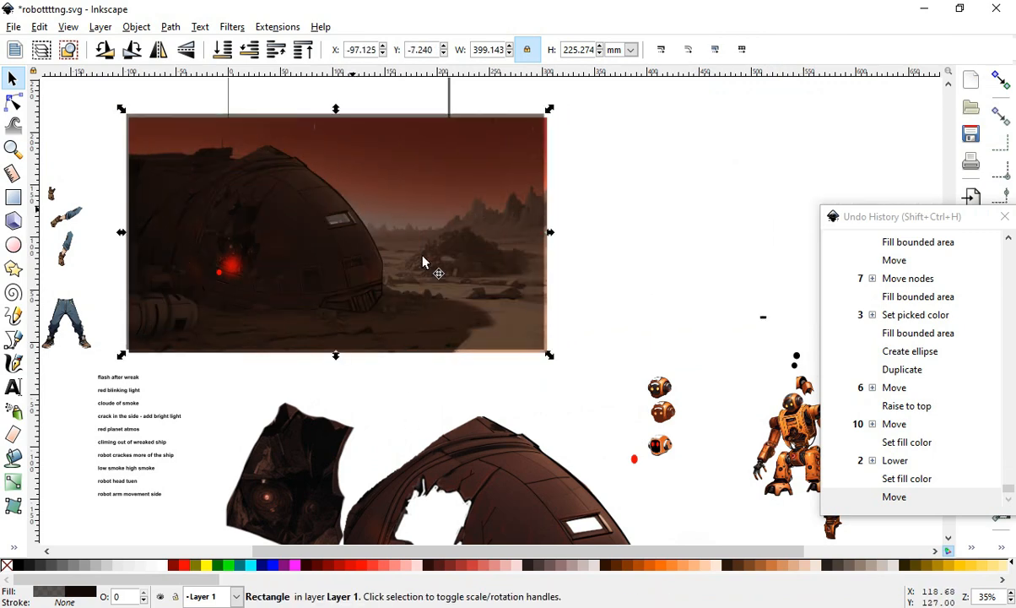
pyautogui.moveTo(561, 380); pyautogui.dragTo(606, 394)
pyautogui.scroll(-2, 614, 288)
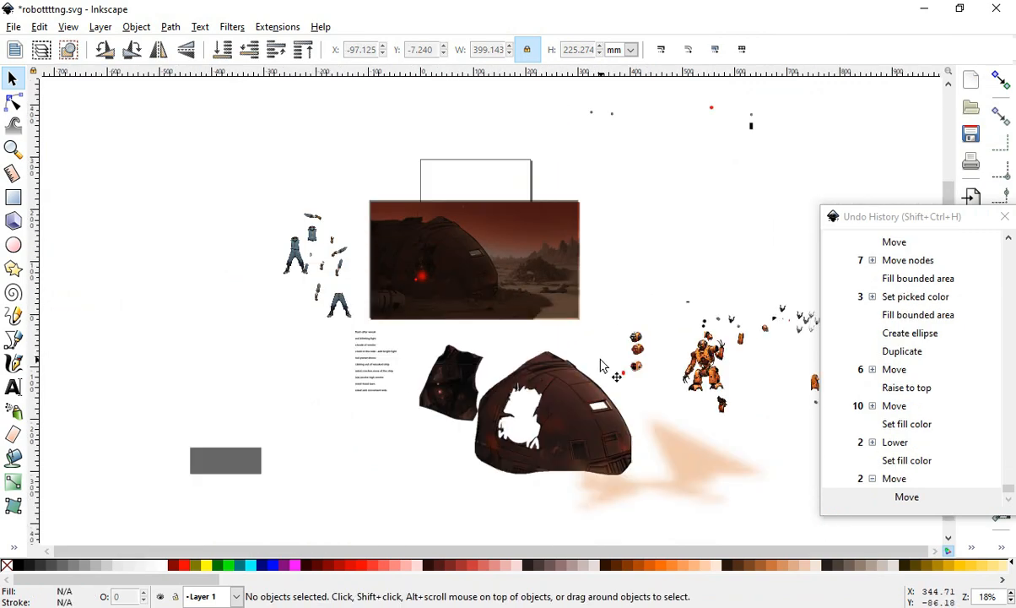
# - Move the large holed hull cut-out lower and to the left on the canvas
pyautogui.scroll(2, 599, 358)
pyautogui.click(547, 414)
pyautogui.moveTo(519, 419); pyautogui.dragTo(480, 486)
pyautogui.click(549, 332)
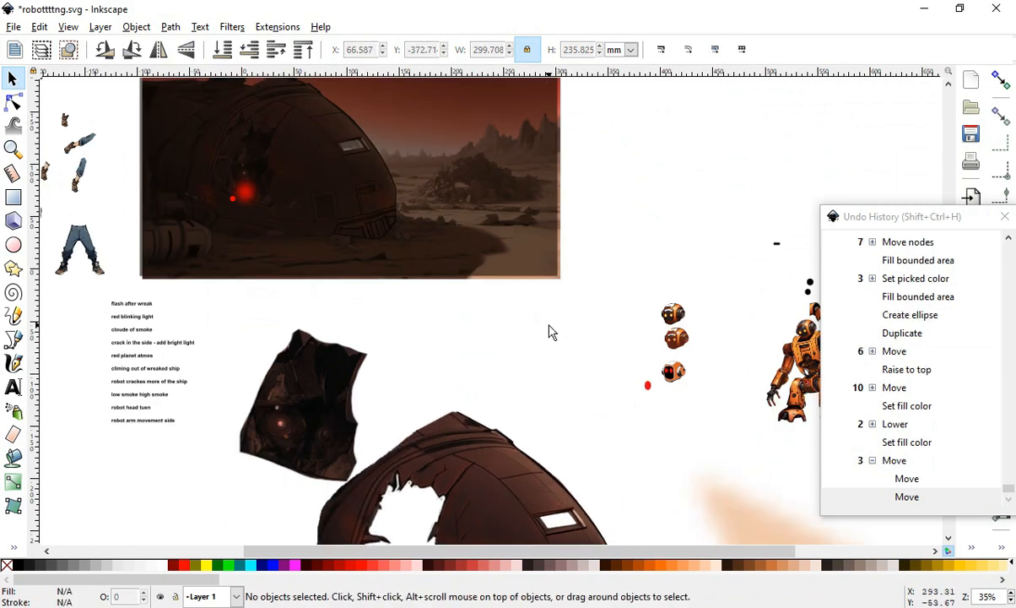
pyautogui.scroll(-1, 489, 283)
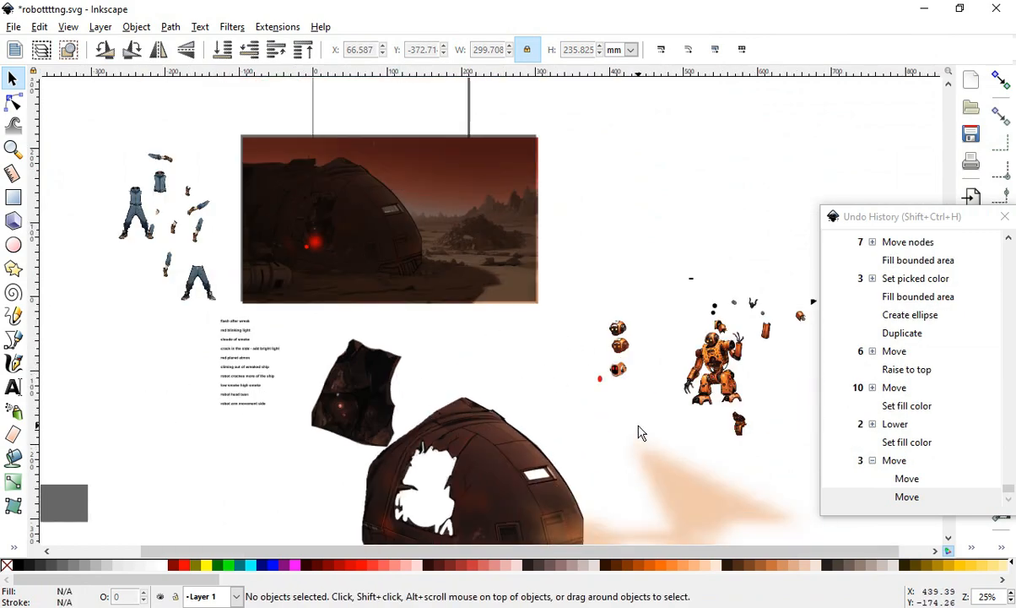
# - Shift the tinted rectangle left so it overhangs the background image's left edge
pyautogui.click(482, 241)
pyautogui.moveTo(484, 188); pyautogui.dragTo(440, 193)
pyautogui.moveTo(527, 198); pyautogui.dragTo(478, 200)
pyautogui.moveTo(513, 168); pyautogui.dragTo(494, 338)
pyautogui.click(472, 262)
pyautogui.click(517, 309)
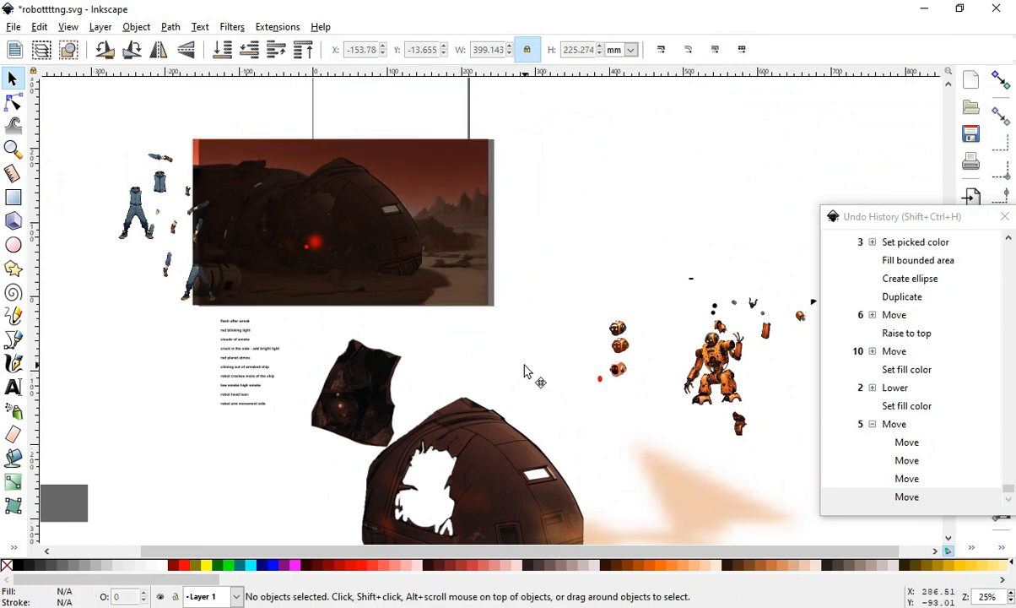
# - Move the white flash glow onto the ship and position it near the scene's lower edge
pyautogui.moveTo(545, 387); pyautogui.dragTo(210, 228)
pyautogui.scroll(2, 210, 228)
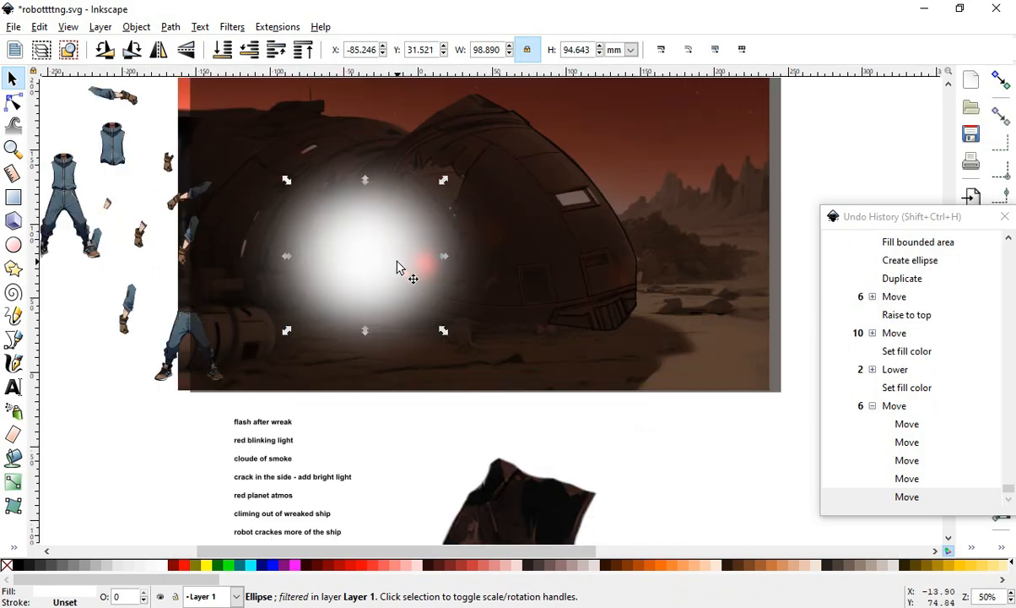
pyautogui.moveTo(397, 267); pyautogui.dragTo(645, 346)
pyautogui.scroll(2, 265, 418)
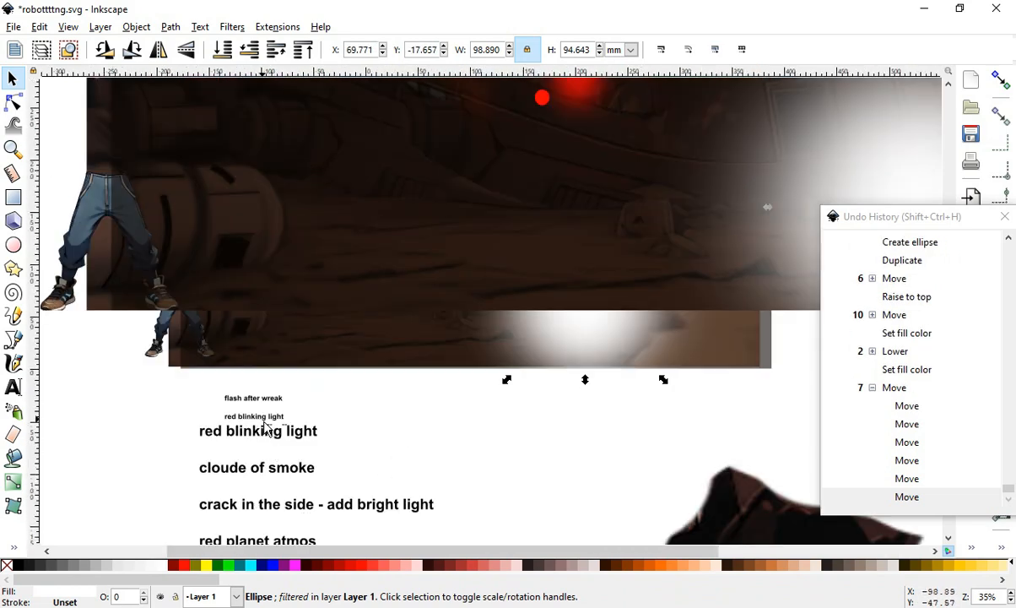
pyautogui.scroll(-4, 267, 429)
pyautogui.scroll(1, 354, 393)
pyautogui.moveTo(493, 333); pyautogui.dragTo(390, 380)
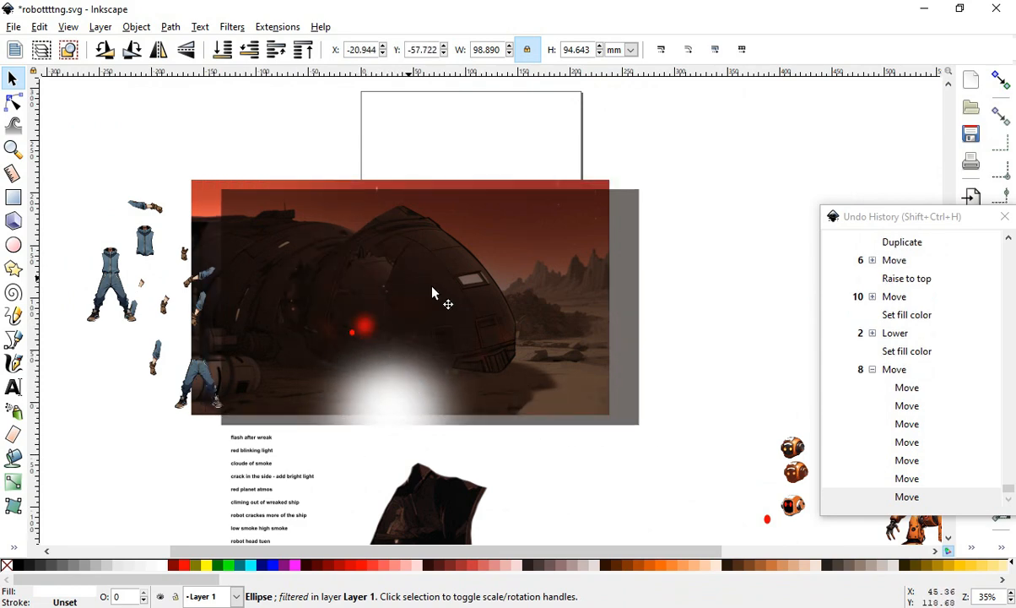
# - Move the tinted rectangle off the background image to its right
pyautogui.moveTo(433, 289); pyautogui.dragTo(659, 274)
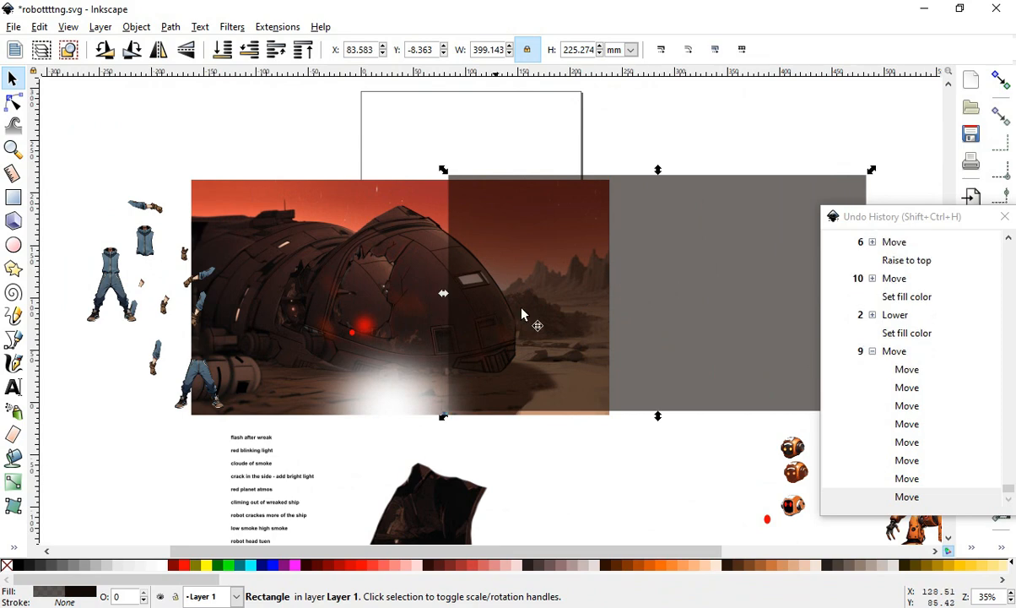
pyautogui.moveTo(426, 311); pyautogui.dragTo(544, 280)
pyautogui.scroll(1, 293, 337)
pyautogui.scroll(-2, 166, 270)
pyautogui.scroll(1, 481, 224)
pyautogui.click(659, 236)
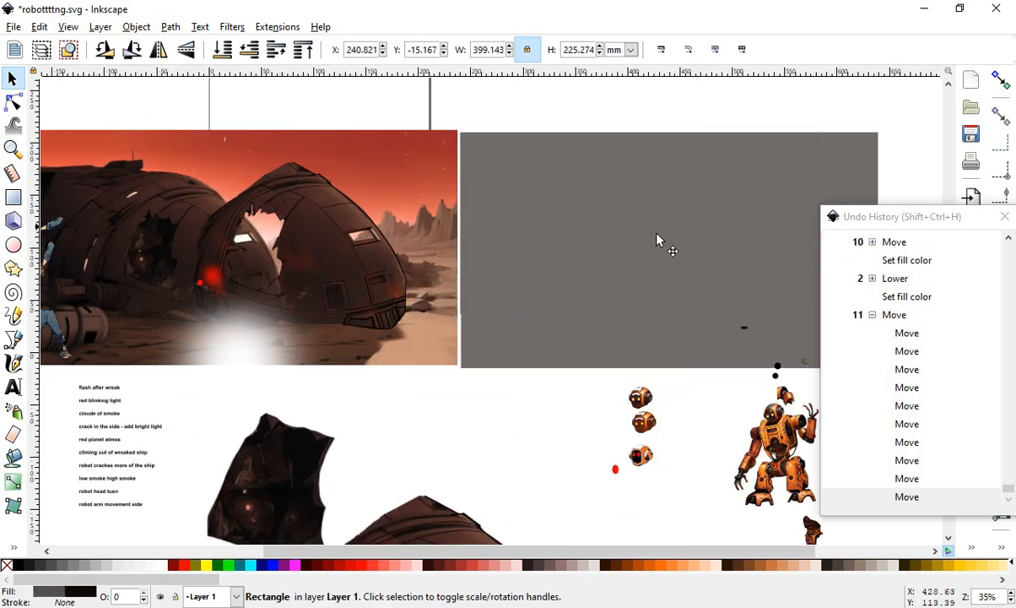
# - Move the flash glow onto the front hull and lower it three levels in the stacking order
pyautogui.moveTo(282, 233); pyautogui.dragTo(295, 211)
pyautogui.moveTo(254, 348); pyautogui.dragTo(285, 236)
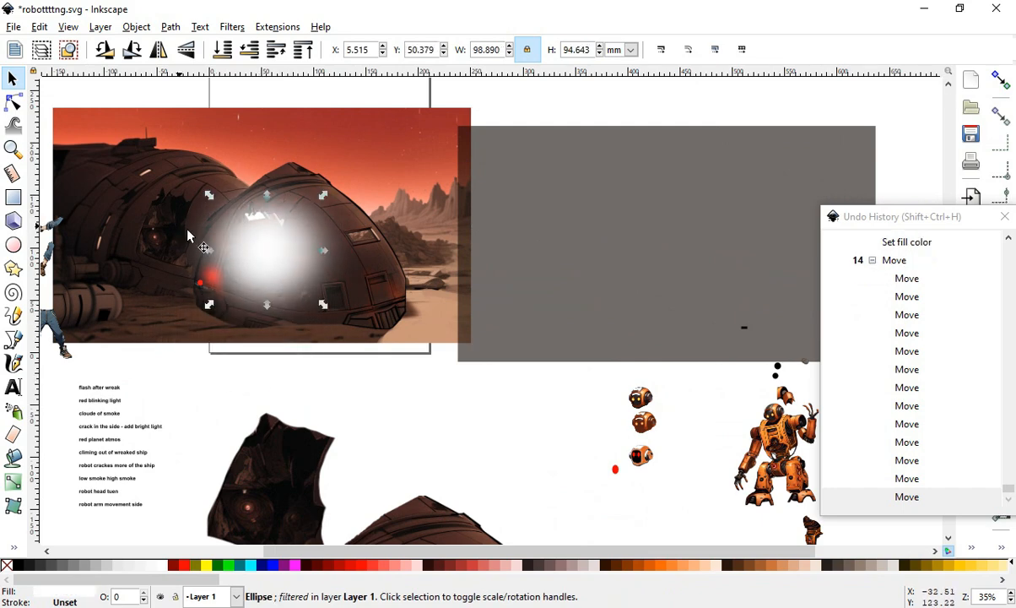
pyautogui.scroll(2, 170, 262)
pyautogui.scroll(-2, 247, 248)
pyautogui.scroll(1, 243, 241)
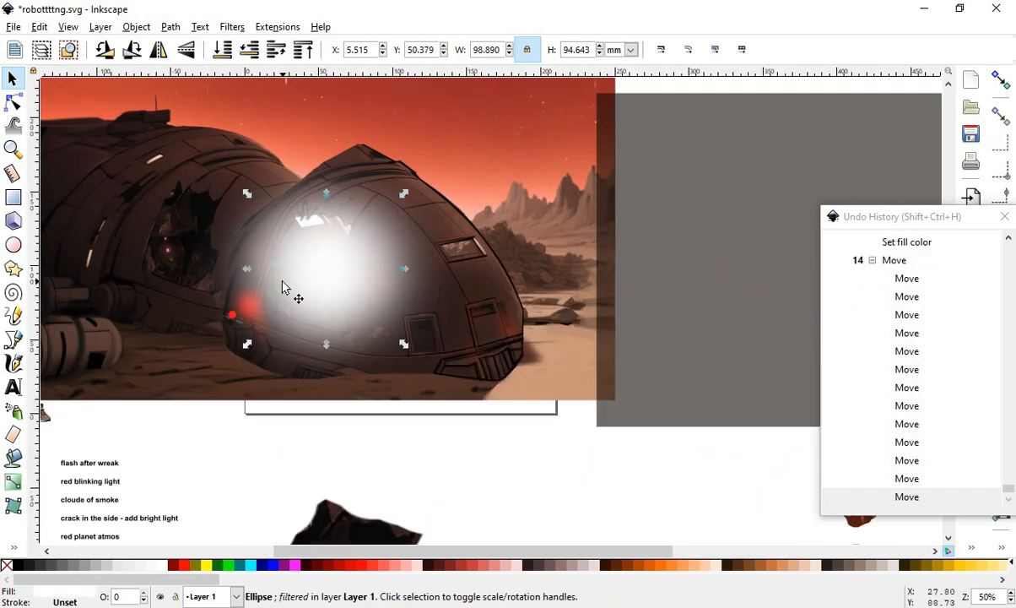
pyautogui.click(251, 52)
pyautogui.click(252, 53)
pyautogui.click(252, 52)
pyautogui.click(252, 53)
pyautogui.scroll(-1, 375, 294)
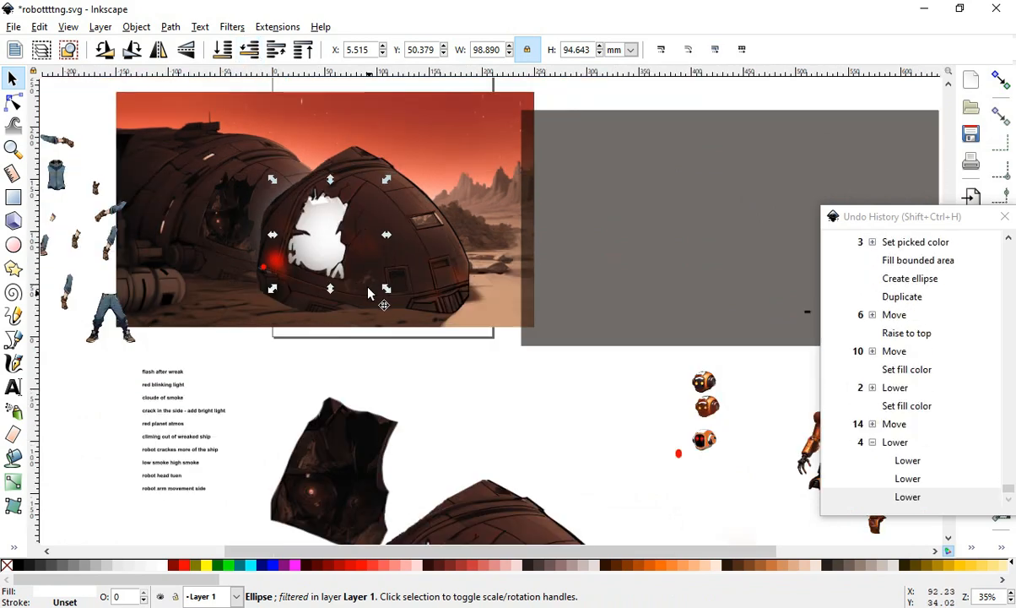
# - Place the dark hull fragment over the front hull and send it to the bottom of the stack
pyautogui.moveTo(336, 483); pyautogui.dragTo(313, 226)
pyautogui.scroll(2, 313, 226)
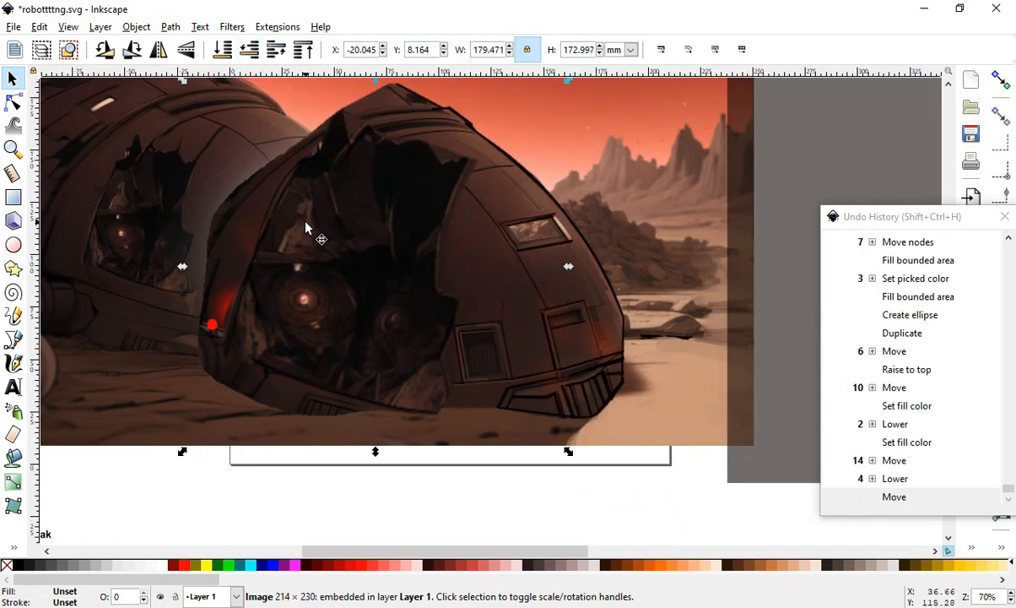
pyautogui.click(222, 49)
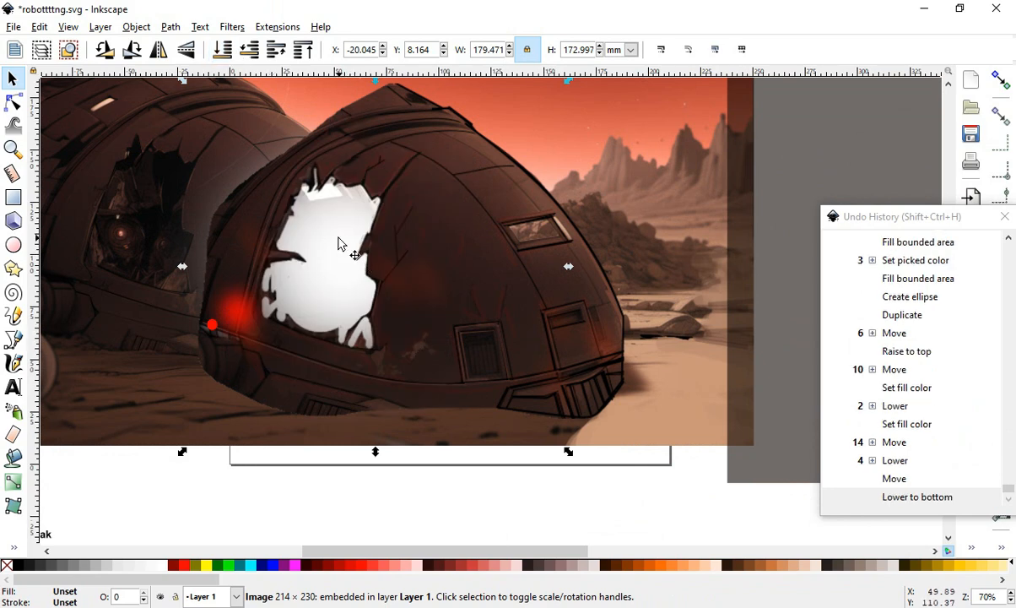
# - Reposition the flash glow and send the background image to the bottom of the stacking order
pyautogui.moveTo(338, 243); pyautogui.dragTo(469, 340)
pyautogui.scroll(-2, 469, 339)
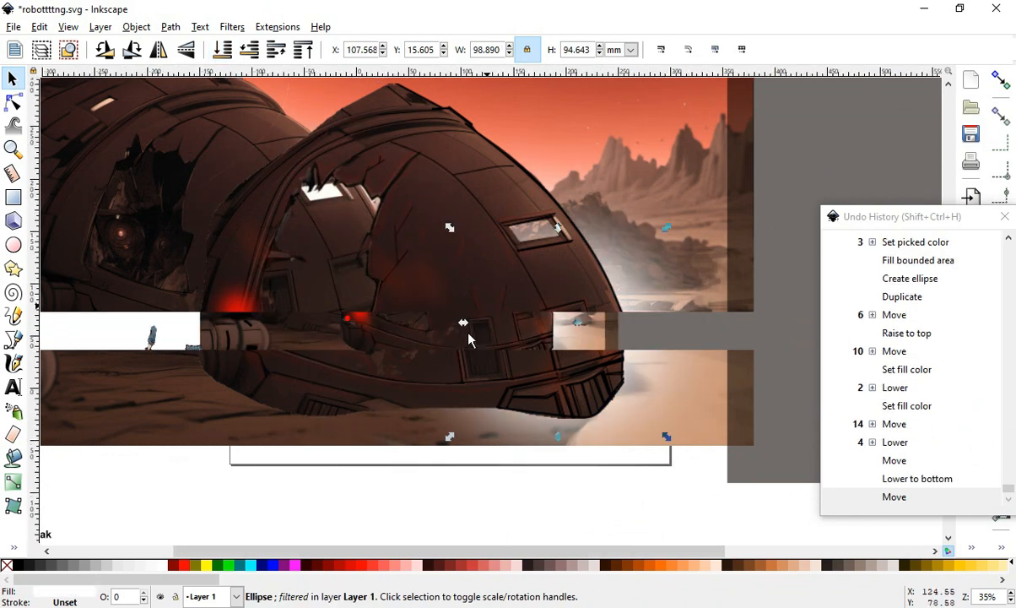
pyautogui.click(377, 163)
pyautogui.click(222, 49)
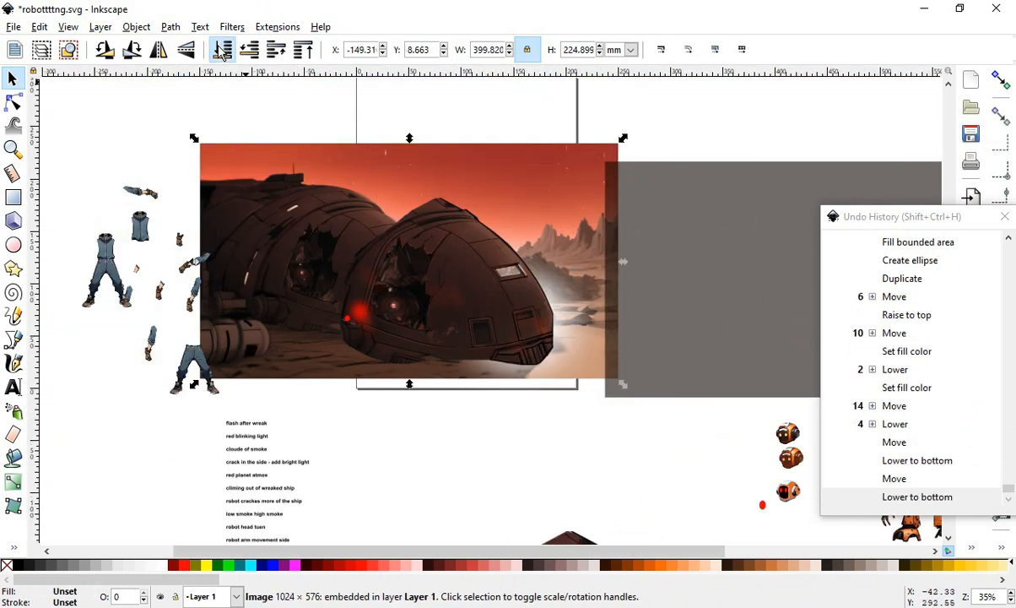
# - Shift the flash glow left into the front hull's opening
pyautogui.scroll(1, 426, 272)
pyautogui.moveTo(607, 329); pyautogui.dragTo(498, 330)
pyautogui.scroll(1, 498, 329)
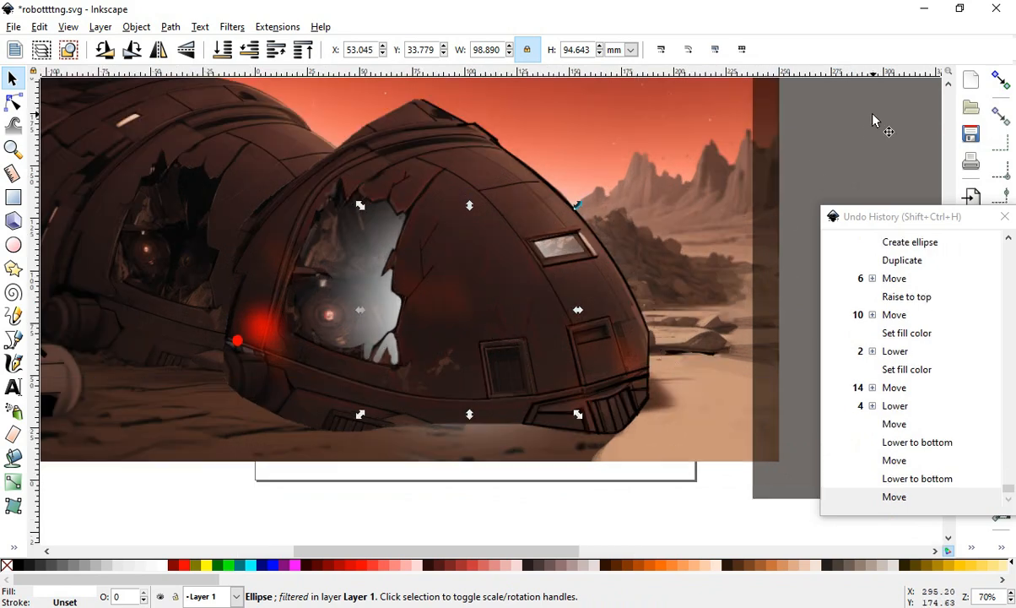
# - Move the tinted rectangle back over the background image and lower it one level
pyautogui.moveTo(874, 117); pyautogui.dragTo(97, 99)
pyautogui.click(249, 49)
pyautogui.scroll(-2, 398, 301)
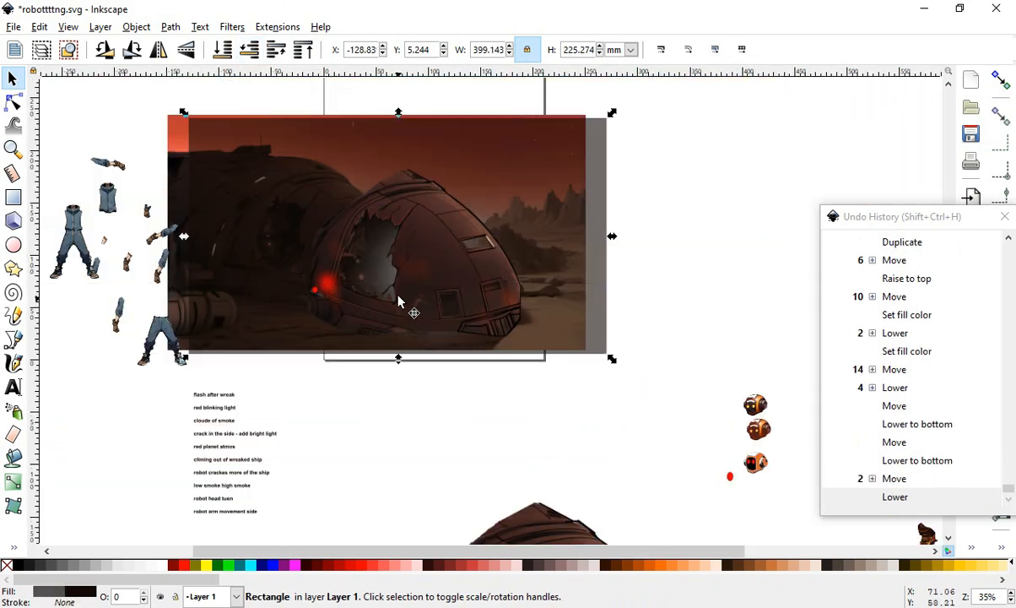
pyautogui.scroll(3, 398, 301)
pyautogui.scroll(-3, 578, 290)
pyautogui.scroll(1, 591, 282)
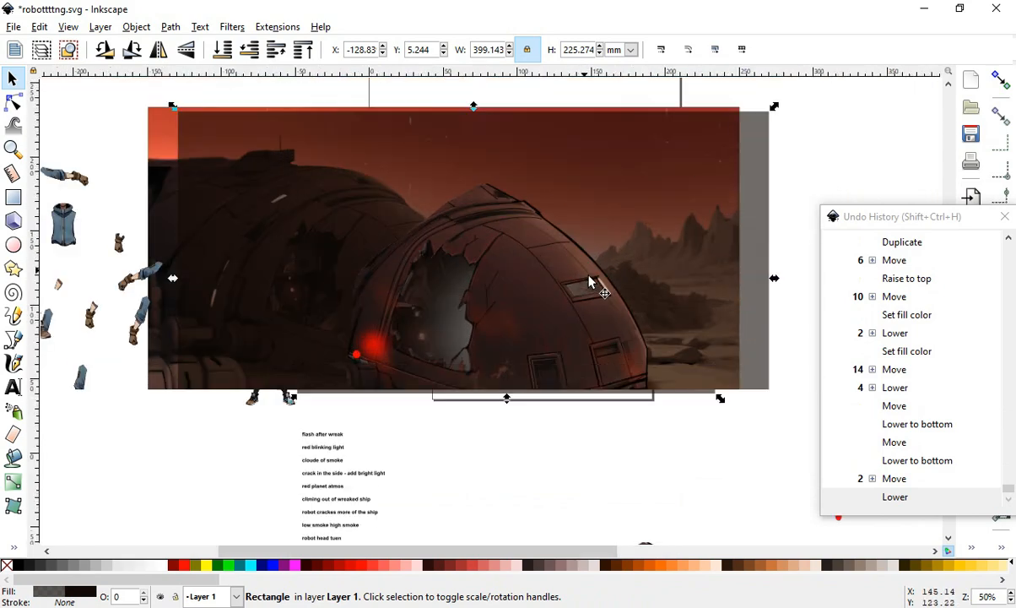
pyautogui.moveTo(638, 184); pyautogui.dragTo(545, 152)
pyautogui.scroll(1, 517, 372)
pyautogui.scroll(-1, 451, 292)
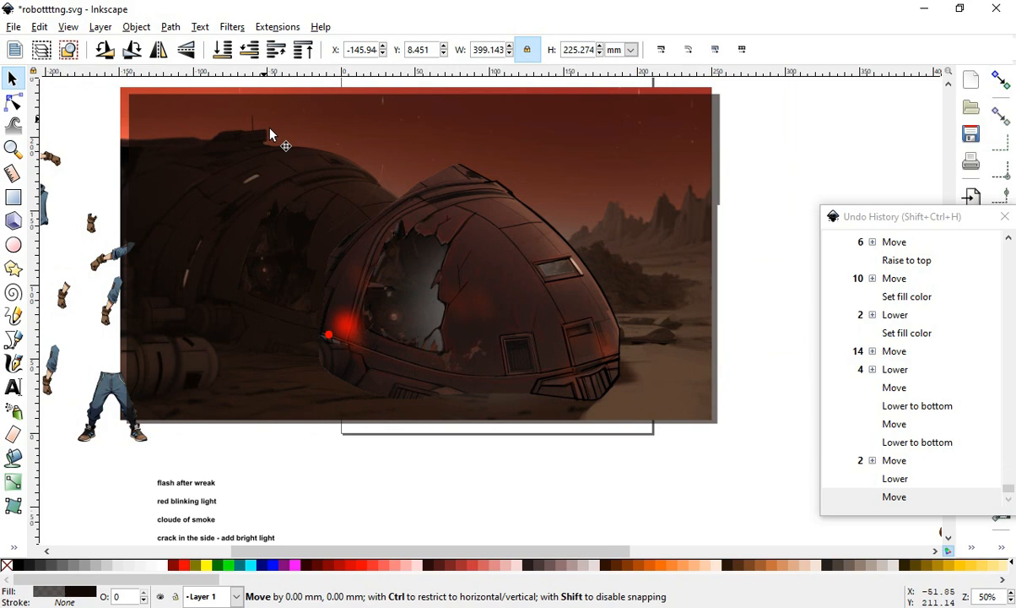
# - Slide the tinted rectangle right so it only overlaps the image's right edge
pyautogui.moveTo(272, 136); pyautogui.dragTo(765, 143)
pyautogui.scroll(-2, 304, 430)
pyautogui.scroll(3, 304, 430)
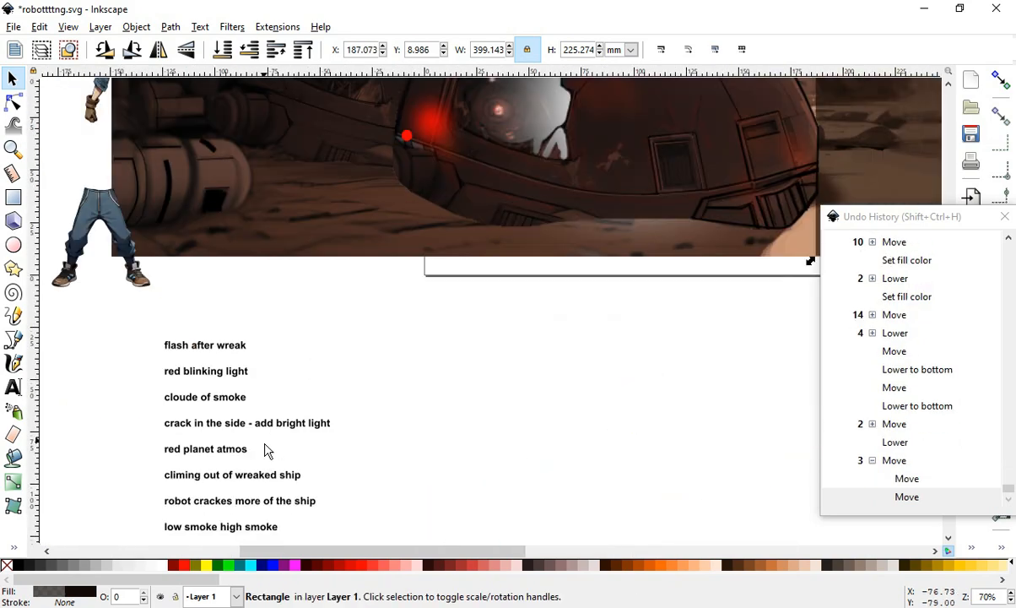
pyautogui.scroll(2, 226, 335)
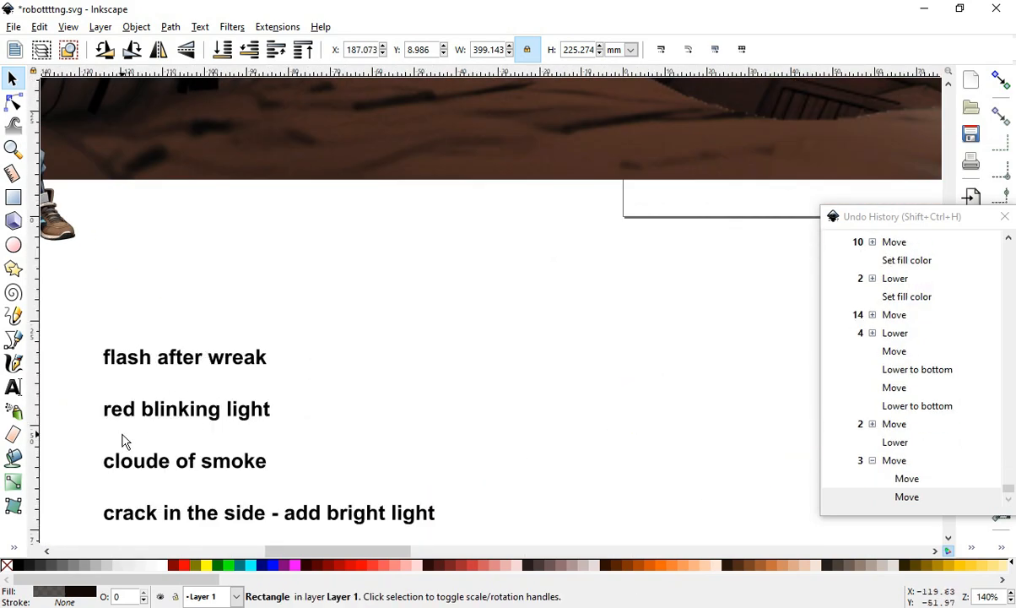
pyautogui.scroll(-4, 122, 440)
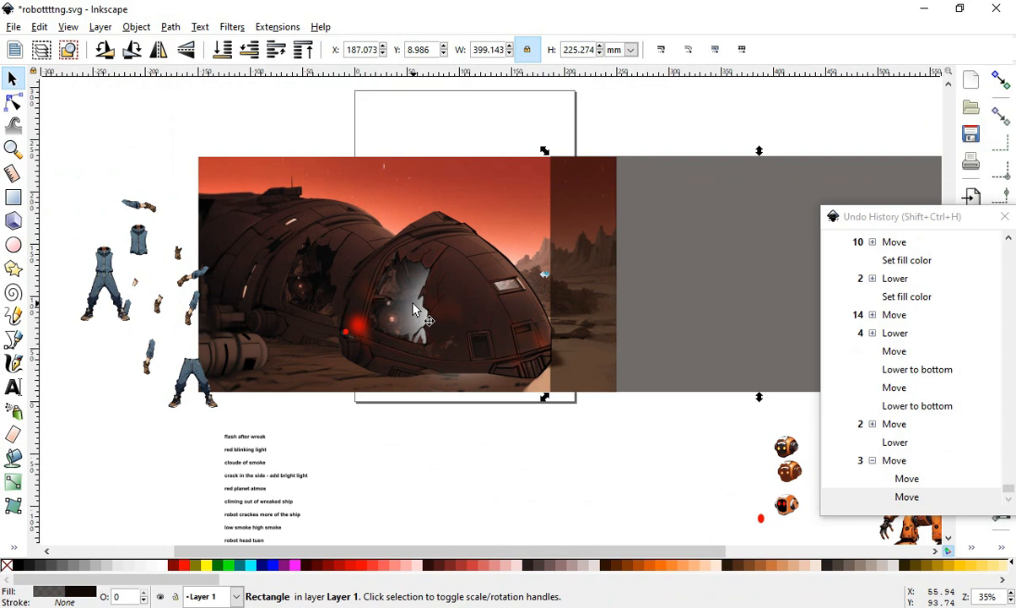
# - Move the flash glow off the scene to the right of the background image
pyautogui.click(414, 310)
pyautogui.moveTo(415, 314); pyautogui.dragTo(682, 282)
pyautogui.scroll(1, 360, 346)
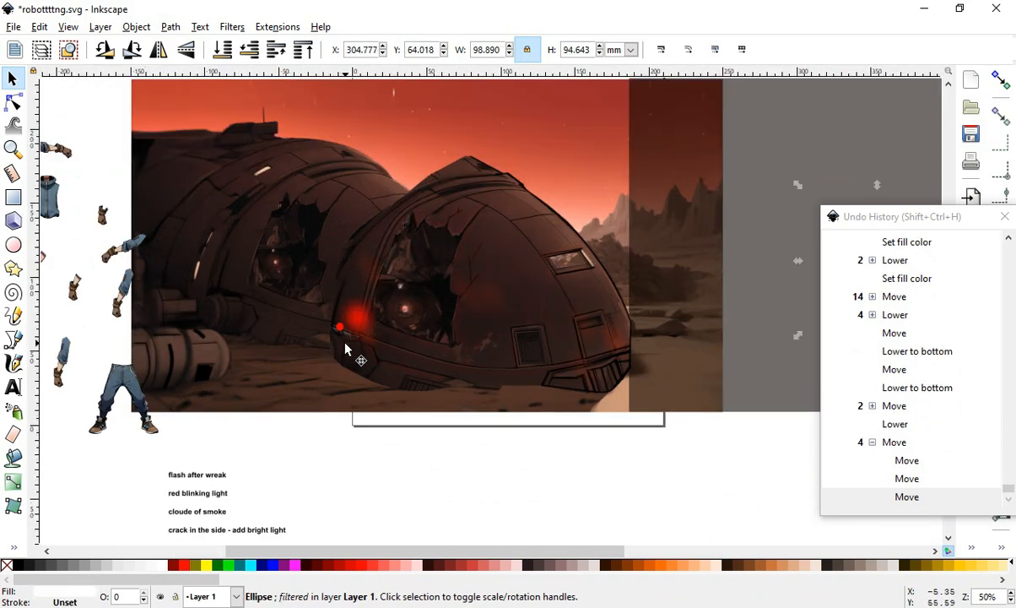
# - Move the red blinking light and its glow onto the rear hull's broken opening
pyautogui.moveTo(364, 327); pyautogui.dragTo(283, 264)
pyautogui.moveTo(339, 328); pyautogui.dragTo(259, 250)
pyautogui.scroll(2, 282, 317)
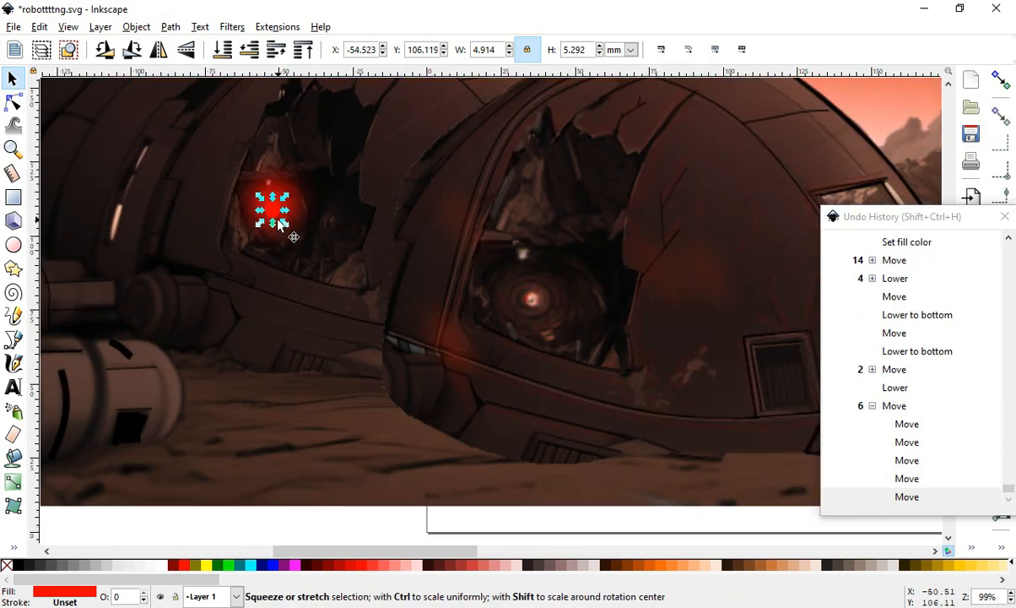
# - Select the red glow and raise it to the top of the stacking order
pyautogui.click(314, 217)
pyautogui.click(292, 205)
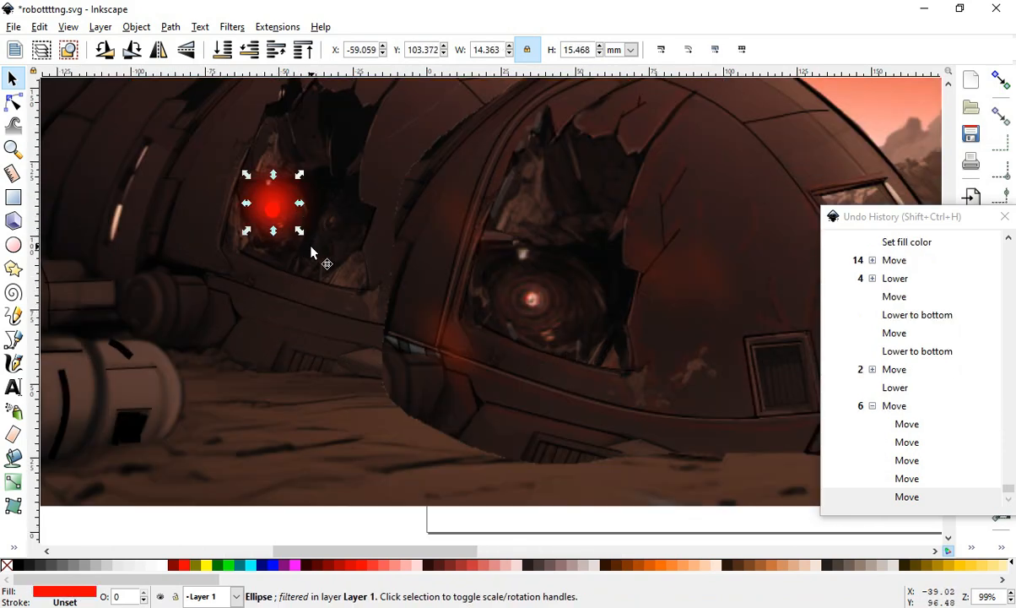
pyautogui.click(302, 49)
pyautogui.scroll(-3, 283, 211)
pyautogui.scroll(1, 281, 209)
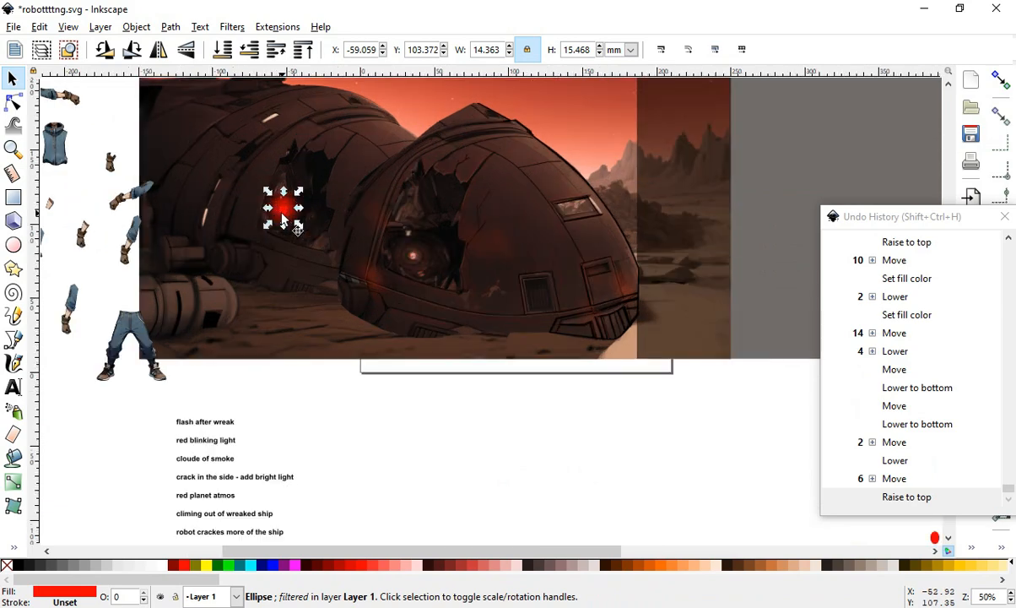
# - Nudge the red glow slightly on the rear hull
pyautogui.moveTo(285, 209)
pyautogui.mouseDown()
pyautogui.moveTo(288, 243)
pyautogui.moveTo(287, 212)
pyautogui.mouseUp()
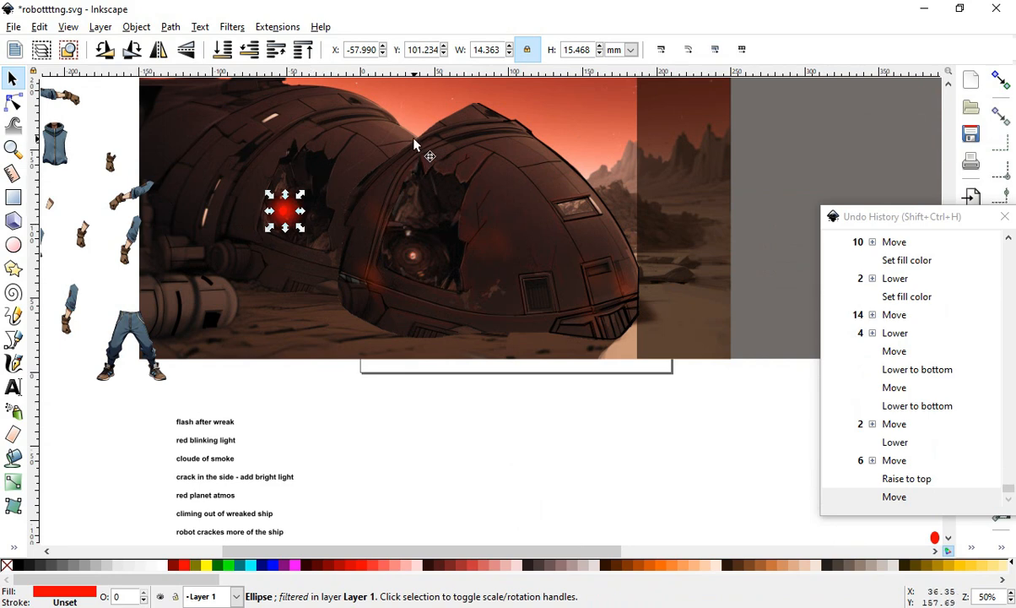
pyautogui.scroll(-1, 414, 152)
pyautogui.scroll(3, 290, 363)
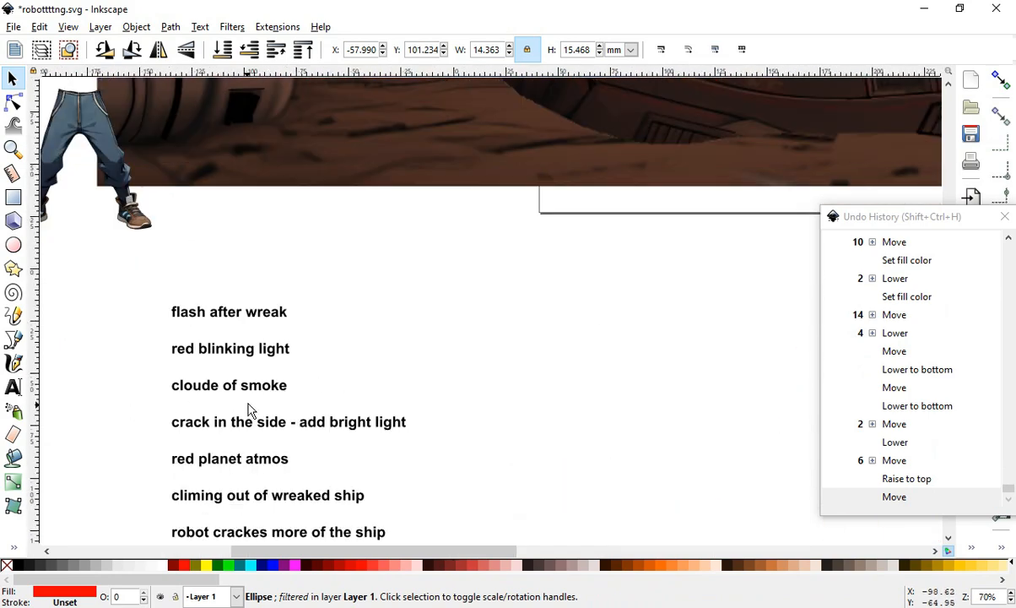
pyautogui.scroll(-3, 192, 416)
pyautogui.scroll(2, 397, 410)
pyautogui.scroll(-3, 660, 522)
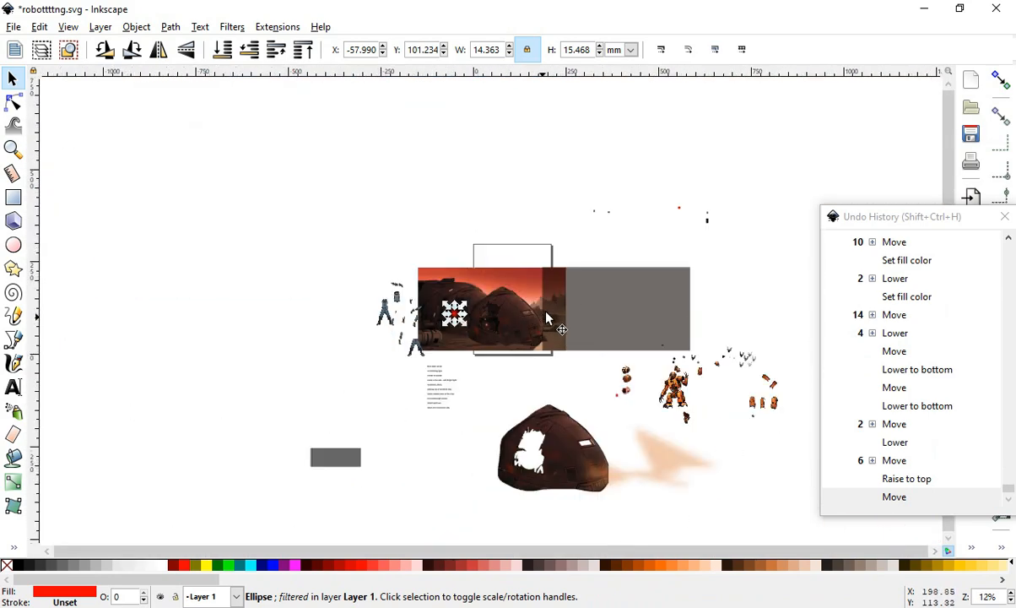
# - Move the orange smoke cloud onto the crashed ship in the scene
pyautogui.click(639, 433)
pyautogui.moveTo(667, 459); pyautogui.dragTo(499, 336)
pyautogui.scroll(3, 499, 336)
pyautogui.moveTo(447, 271); pyautogui.dragTo(472, 288)
# - Move the large holed hull piece and the dark hull fragment off the scene to the right
pyautogui.moveTo(538, 237); pyautogui.dragTo(825, 243)
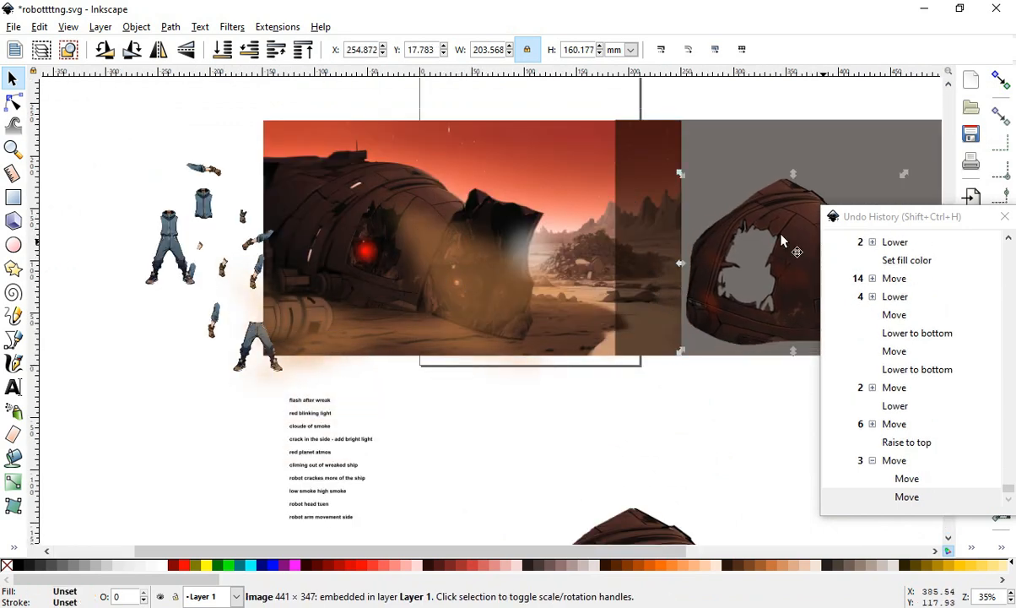
pyautogui.click(533, 204)
pyautogui.click(497, 208)
pyautogui.moveTo(468, 214); pyautogui.dragTo(839, 165)
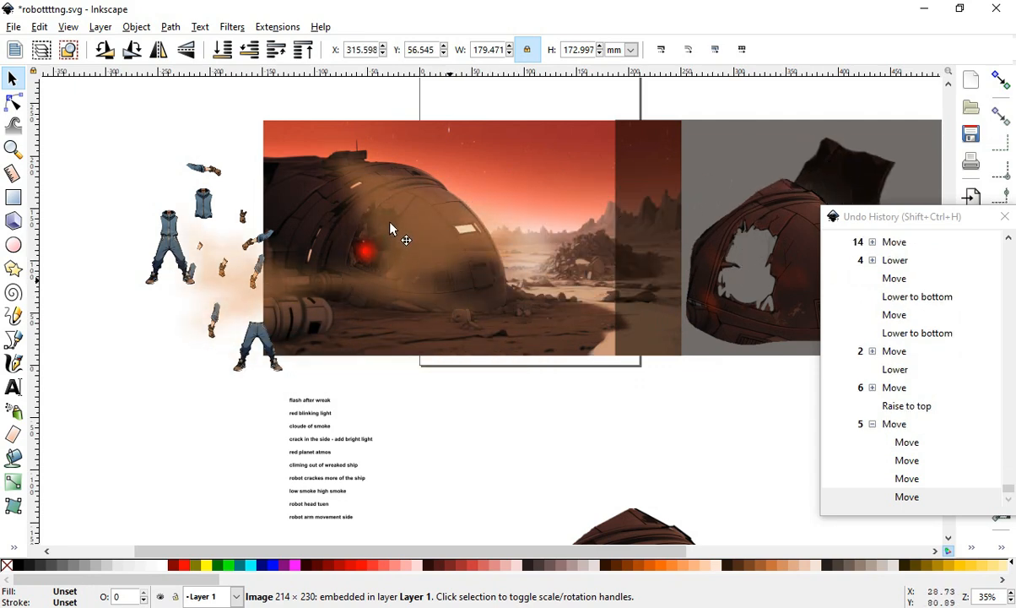
# - Nudge the smoke cloud and the red blinking light slightly left over the rear hull
pyautogui.click(403, 277)
pyautogui.moveTo(449, 271)
pyautogui.mouseDown()
pyautogui.moveTo(468, 258)
pyautogui.moveTo(438, 265)
pyautogui.moveTo(458, 266)
pyautogui.mouseUp()
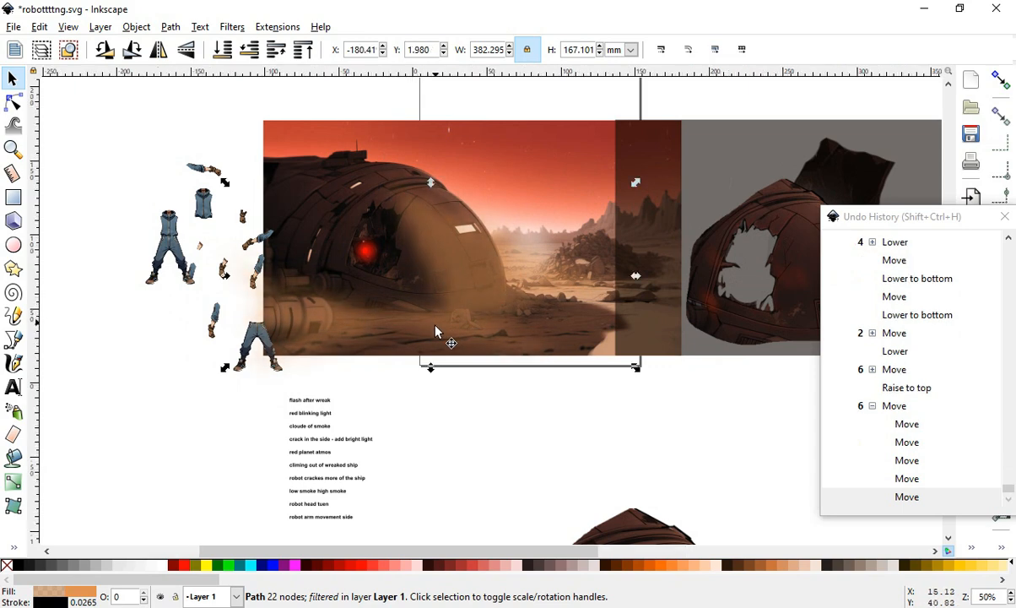
pyautogui.scroll(1, 408, 304)
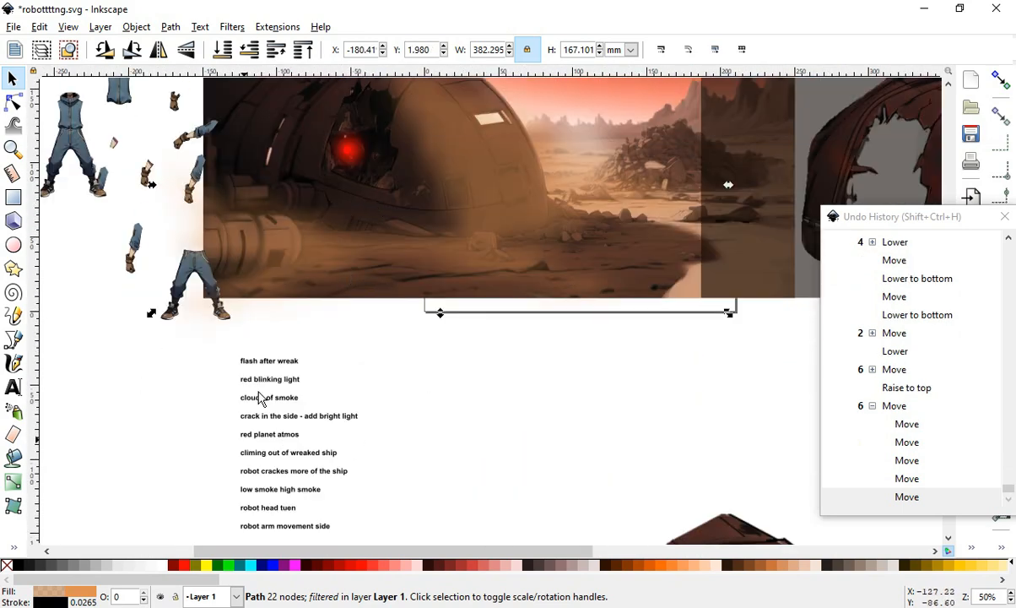
pyautogui.click(352, 157)
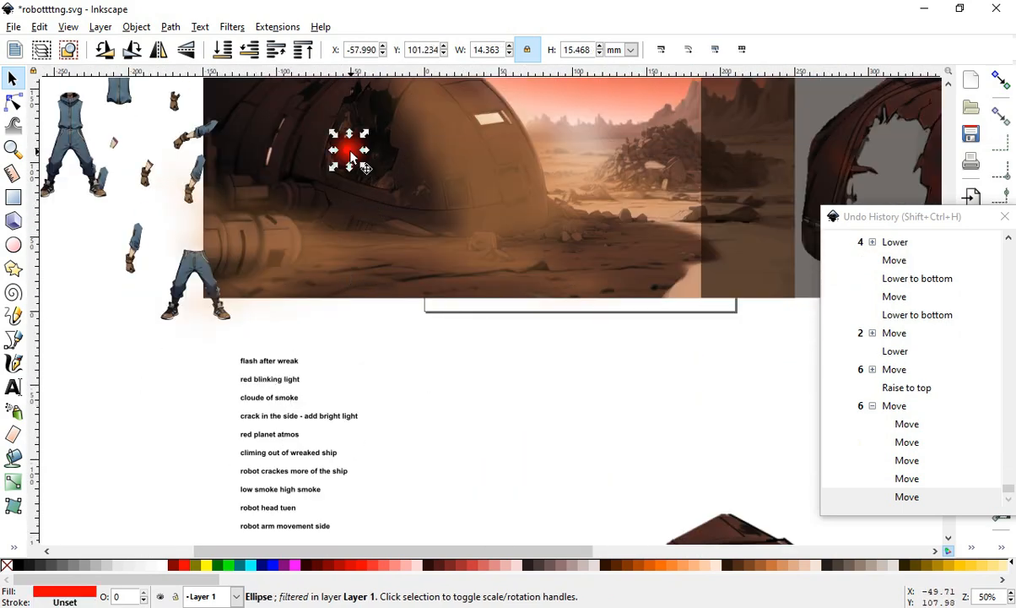
pyautogui.moveTo(349, 154); pyautogui.dragTo(302, 152)
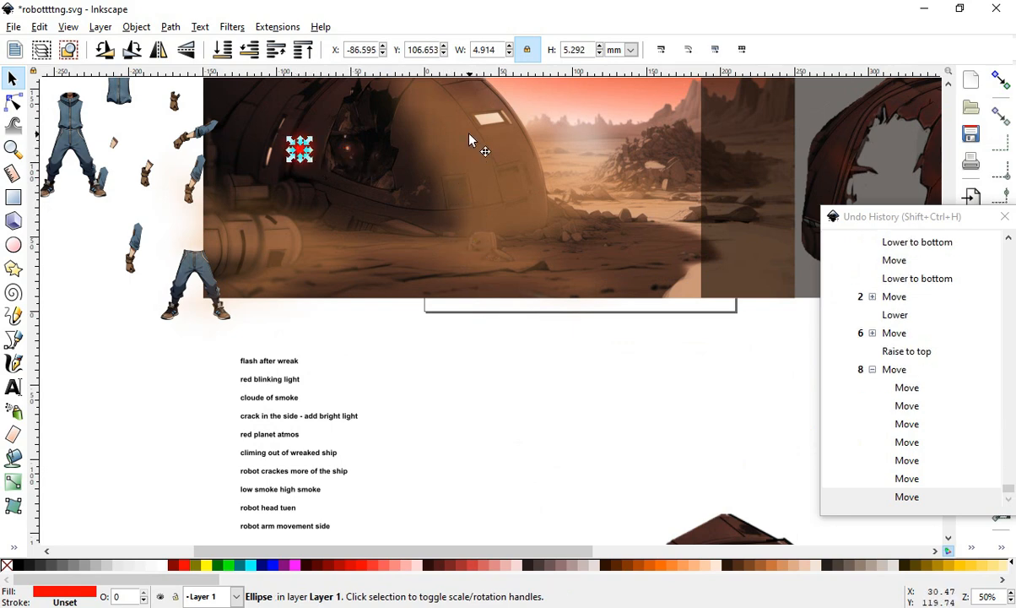
pyautogui.moveTo(469, 138); pyautogui.dragTo(427, 141)
pyautogui.scroll(-4, 421, 267)
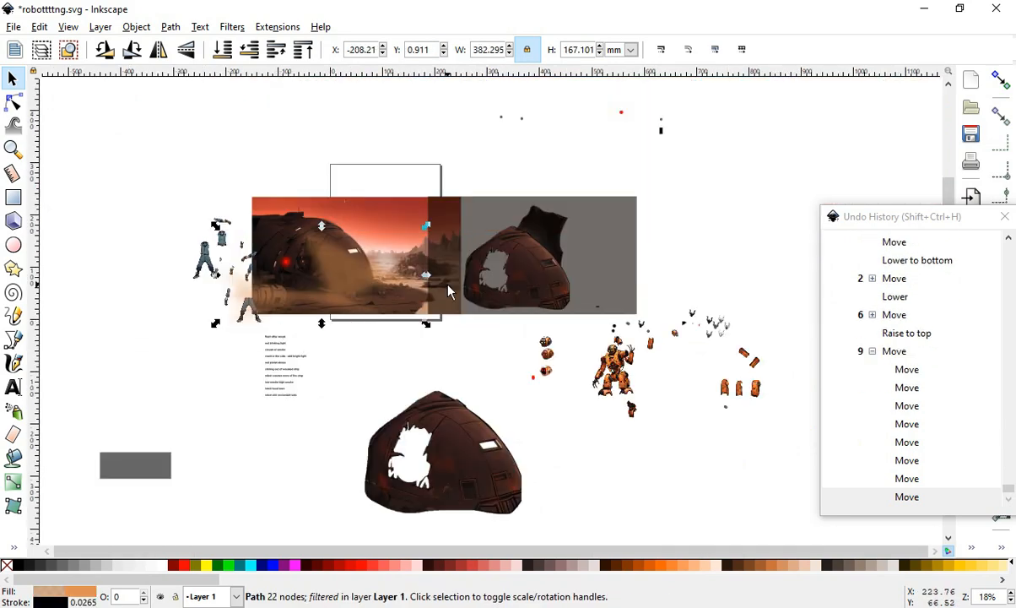
# - Move the large holed hull piece left so it overlaps the tinted rectangle and the image's right edge
pyautogui.scroll(3, 416, 268)
pyautogui.click(461, 280)
pyautogui.moveTo(461, 279); pyautogui.dragTo(462, 278)
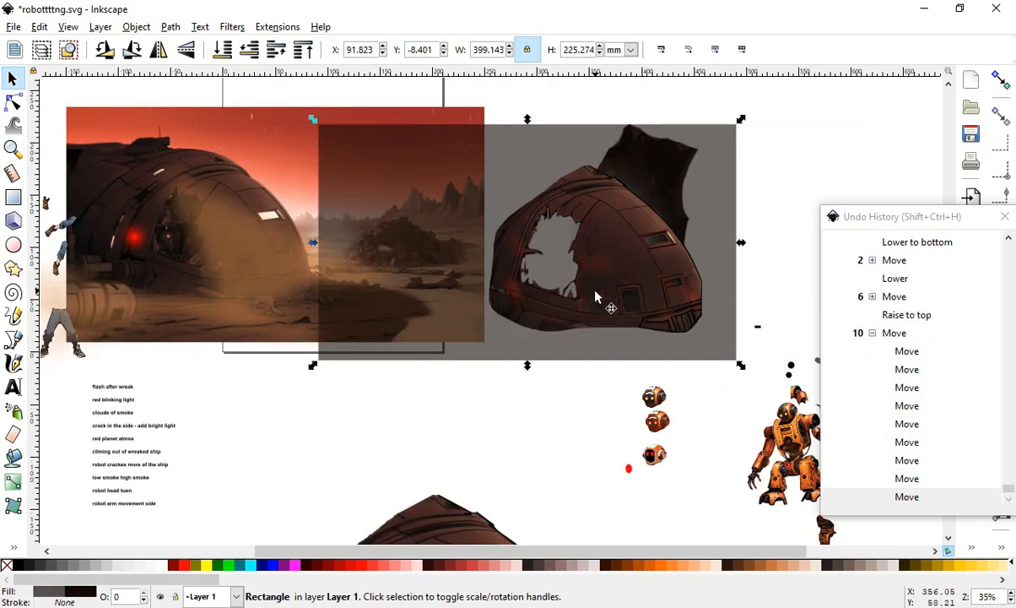
pyautogui.moveTo(622, 267); pyautogui.dragTo(525, 251)
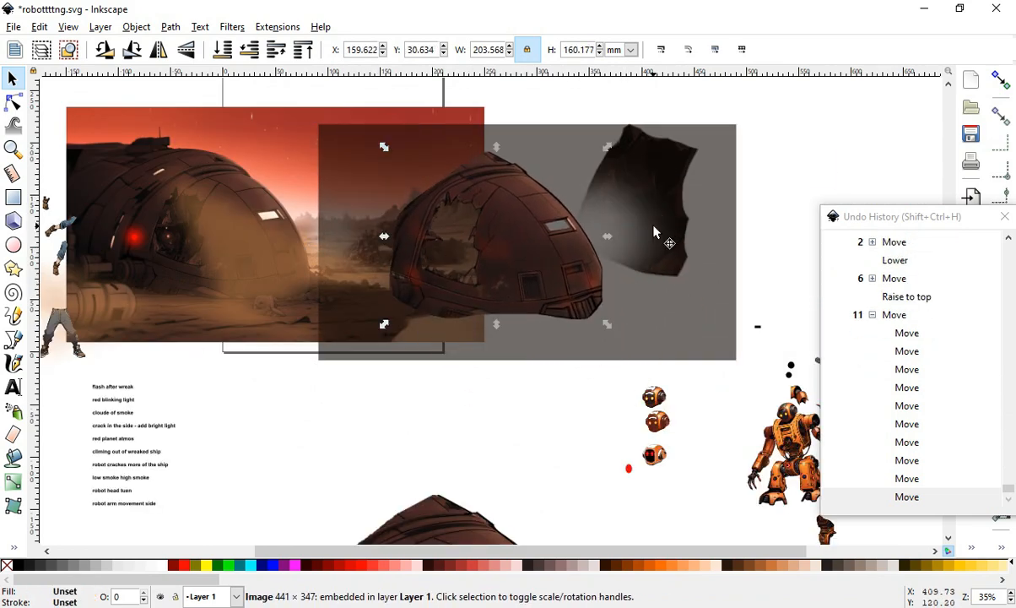